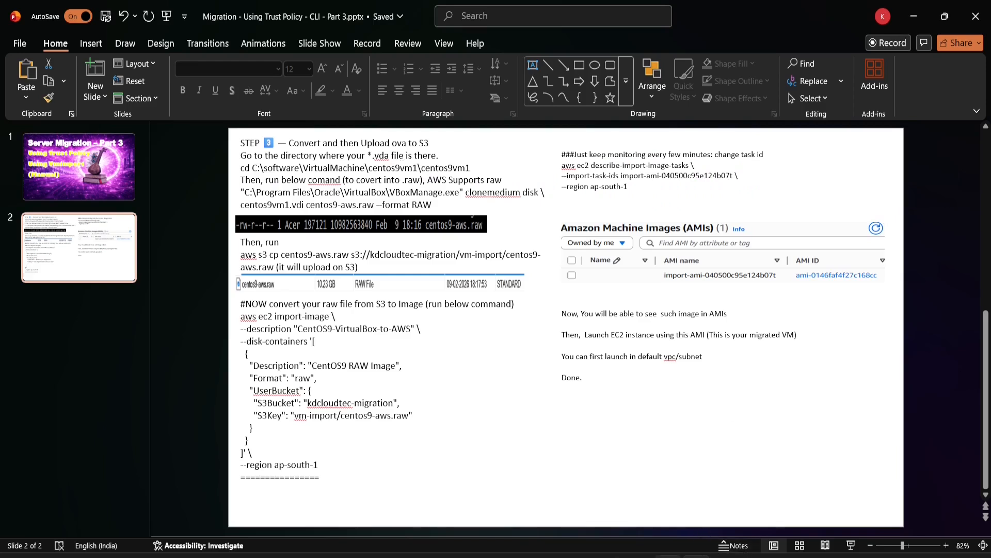
Switch to the Git Bash terminal and list all files with ls -la, highlighting centos9vm1.vdi
mouse_move(667, 554)
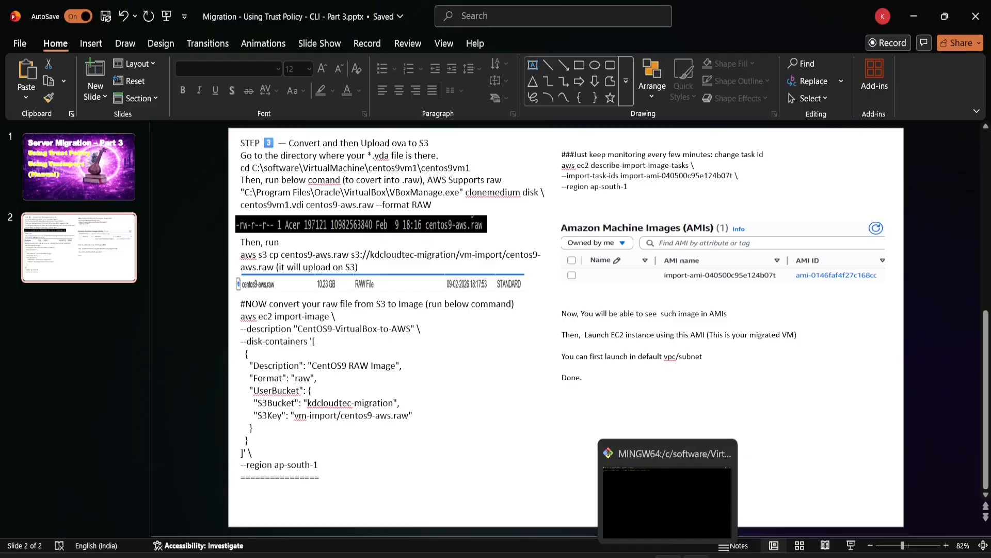
click(666, 513)
text(ls -la)
key(Return)
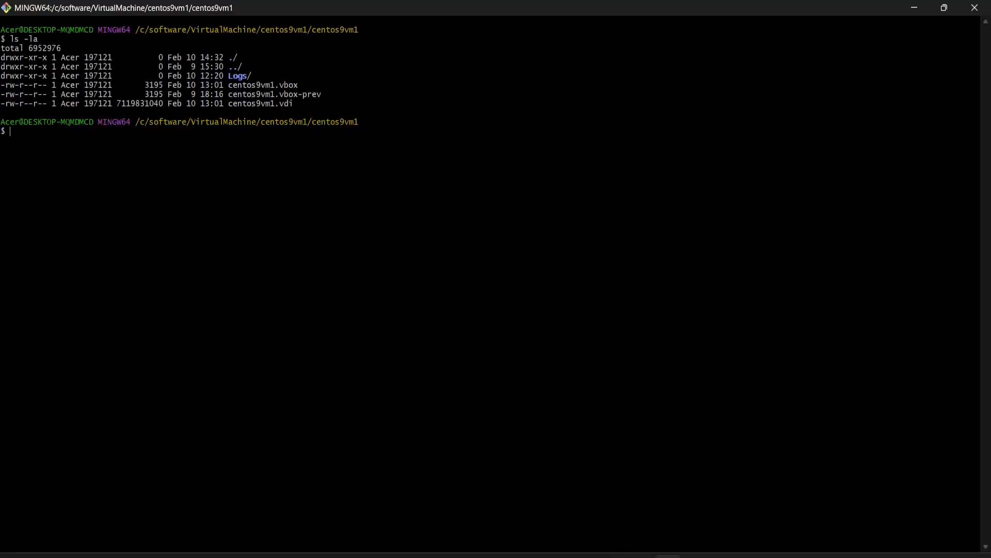
drag(228, 104, 293, 104)
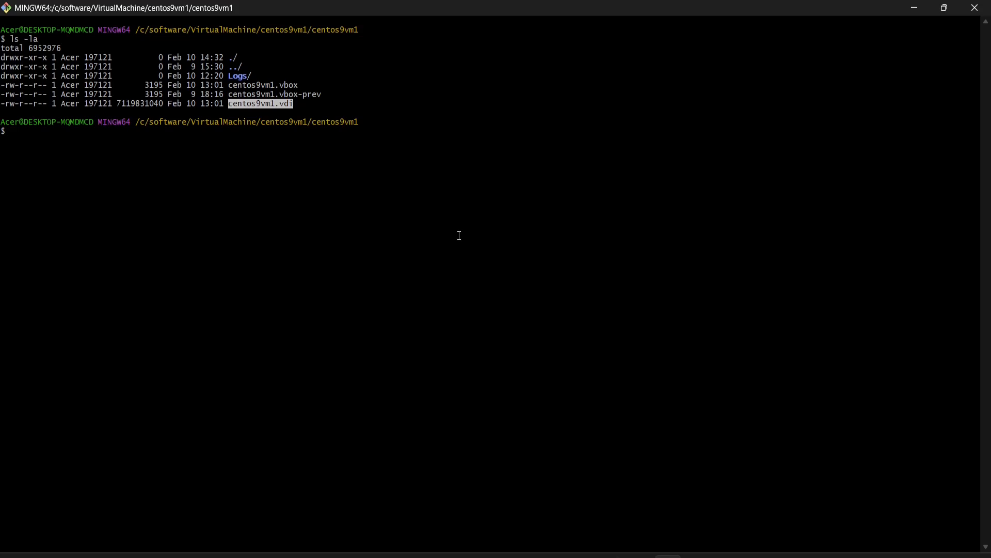
Check the slide's directory instruction and verify the terminal's working folder and its files with pwd and ls -l
key(alt+Tab)
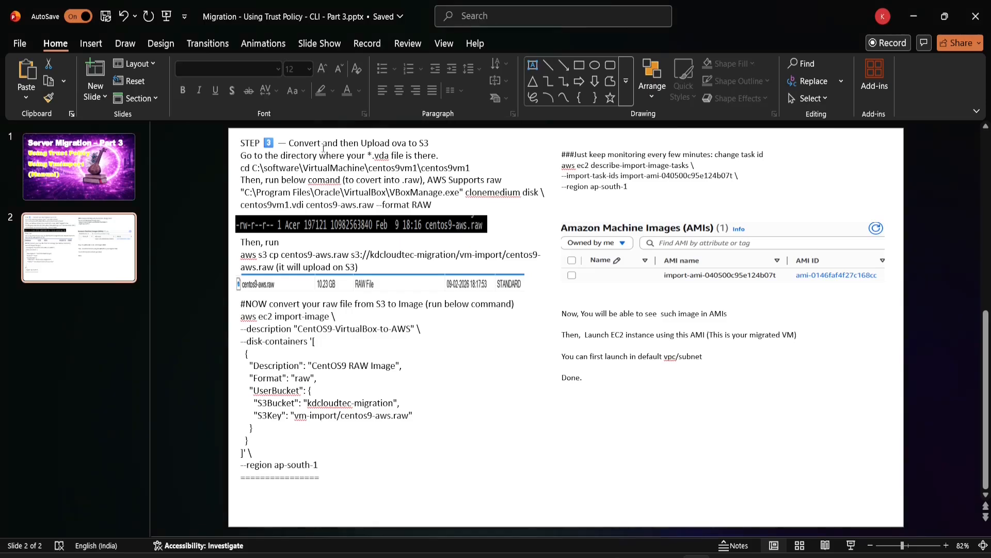
click(400, 143)
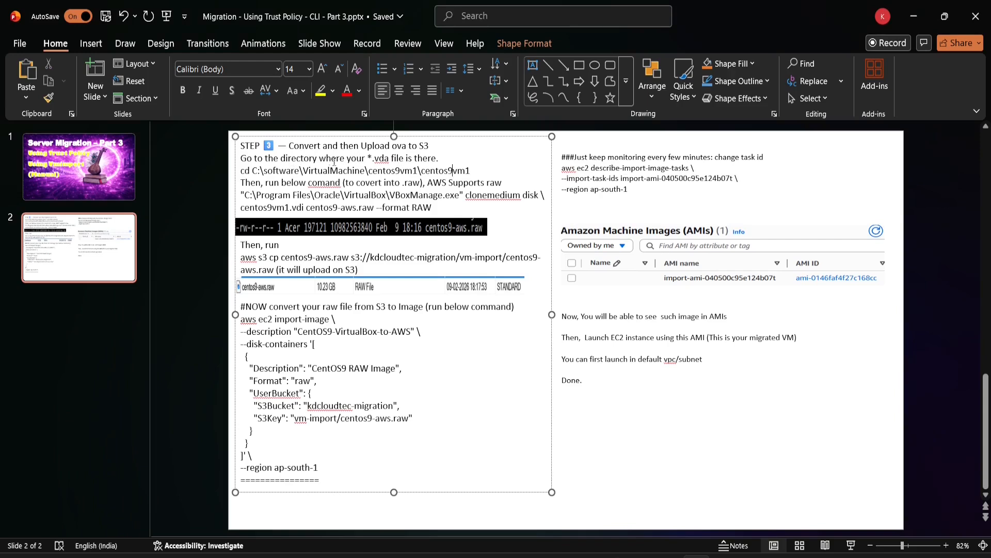
double_click(383, 157)
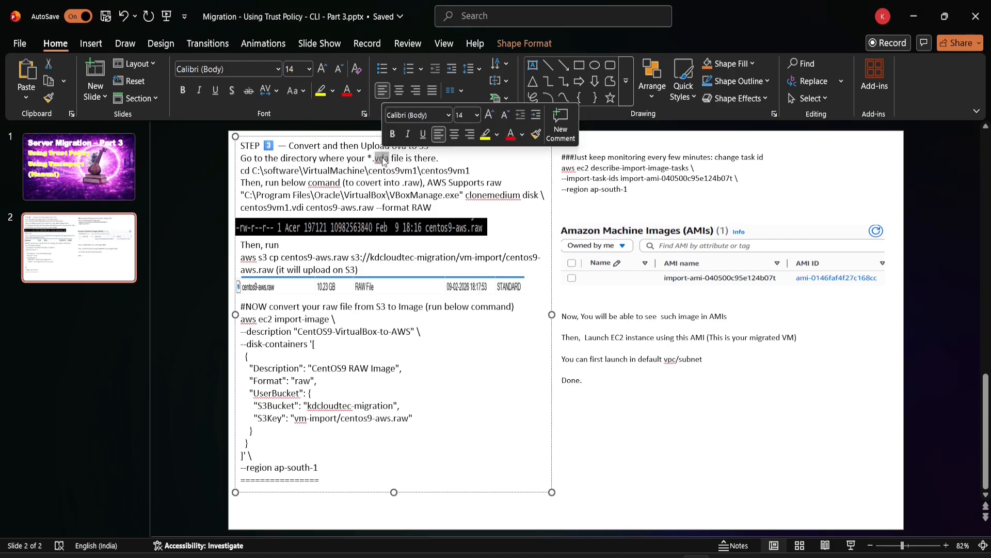
key(alt+Tab)
text(pwd)
key(Return)
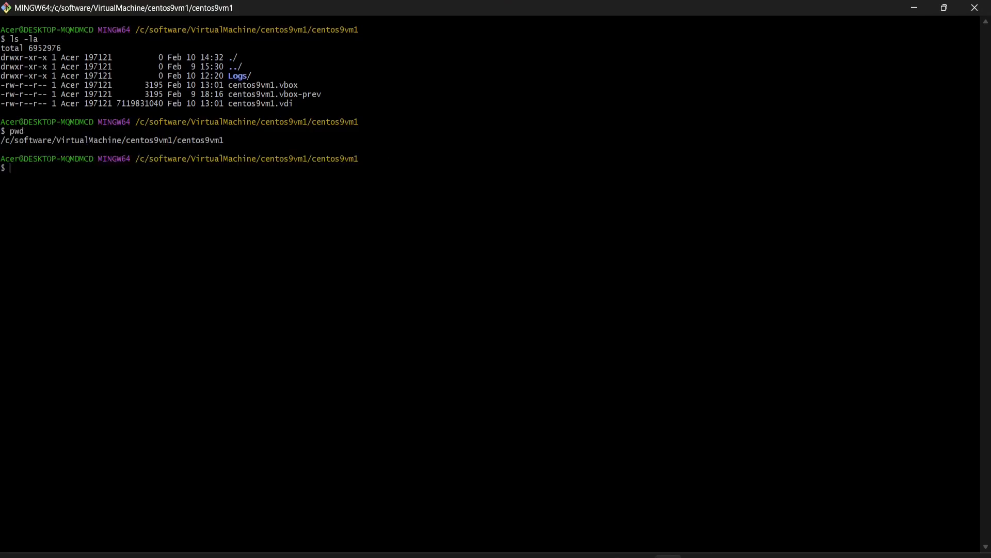
text(ls -l)
key(Return)
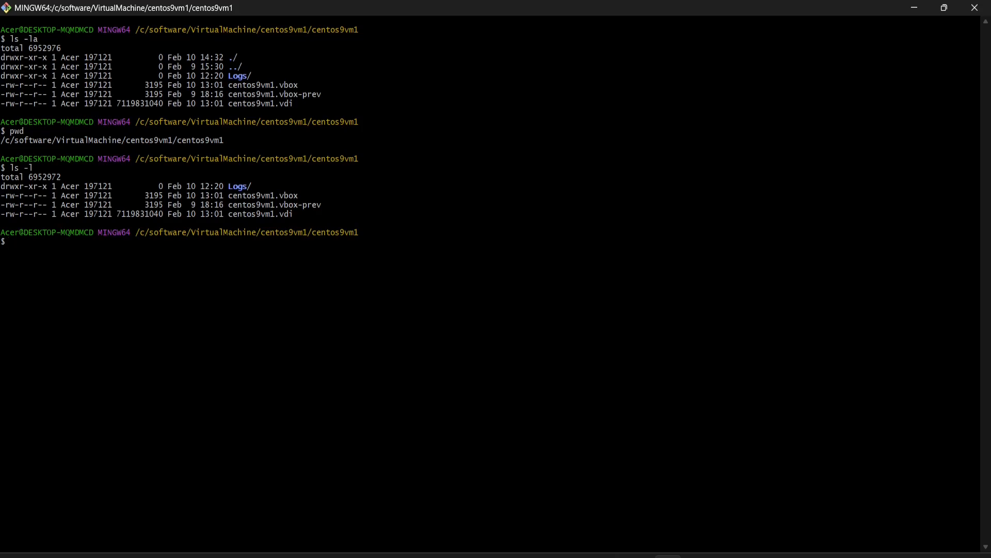
double_click(266, 232)
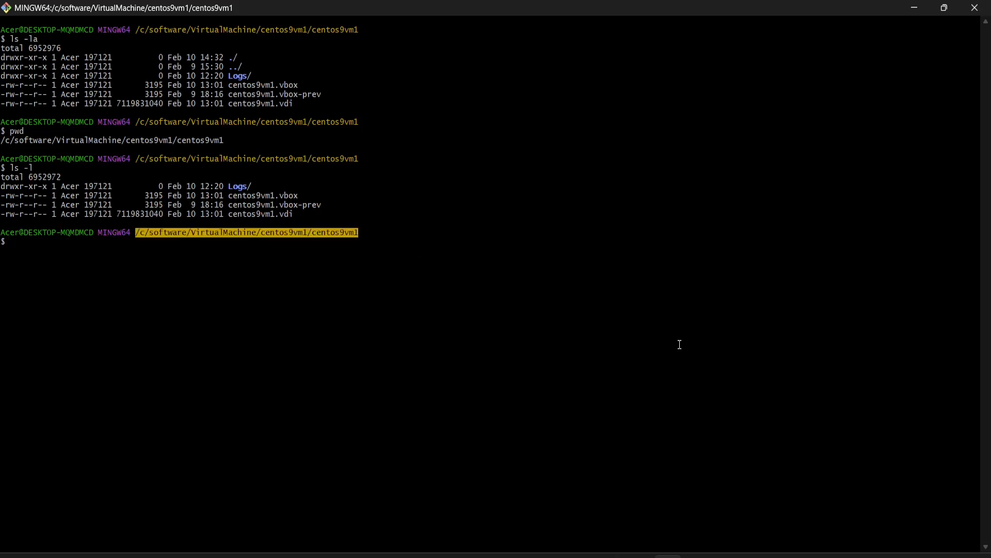
Copy the slide's VBoxManage clonemedium command and run it in the terminal to convert centos9vm1.vdi to centos9-aws.raw in RAW format
key(alt+Tab)
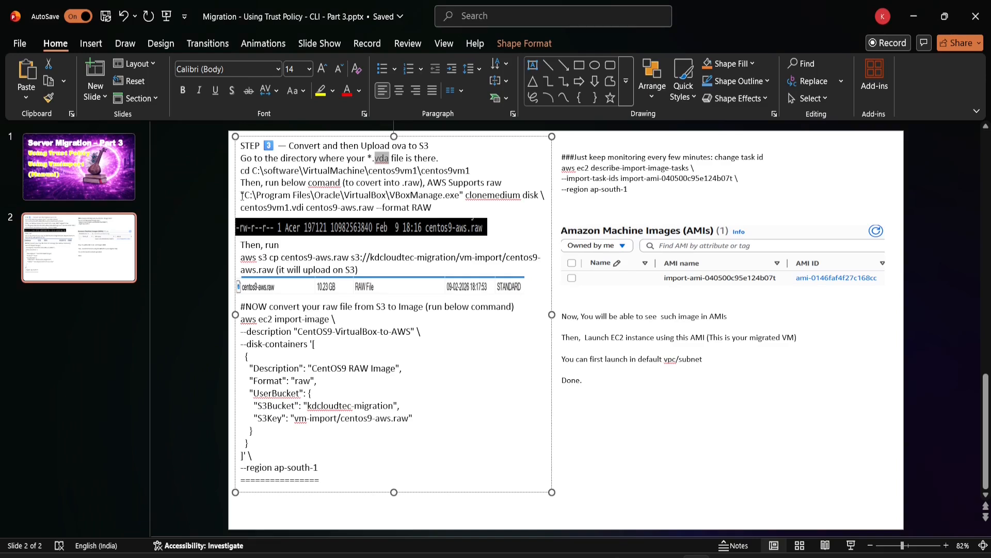
drag(242, 195, 432, 207)
key(ctrl+c)
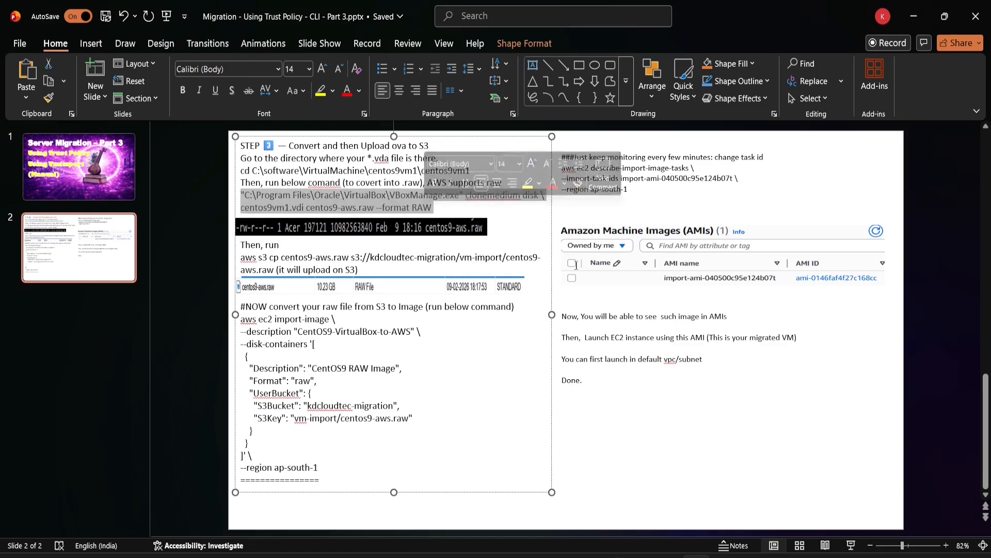
key(alt+Tab)
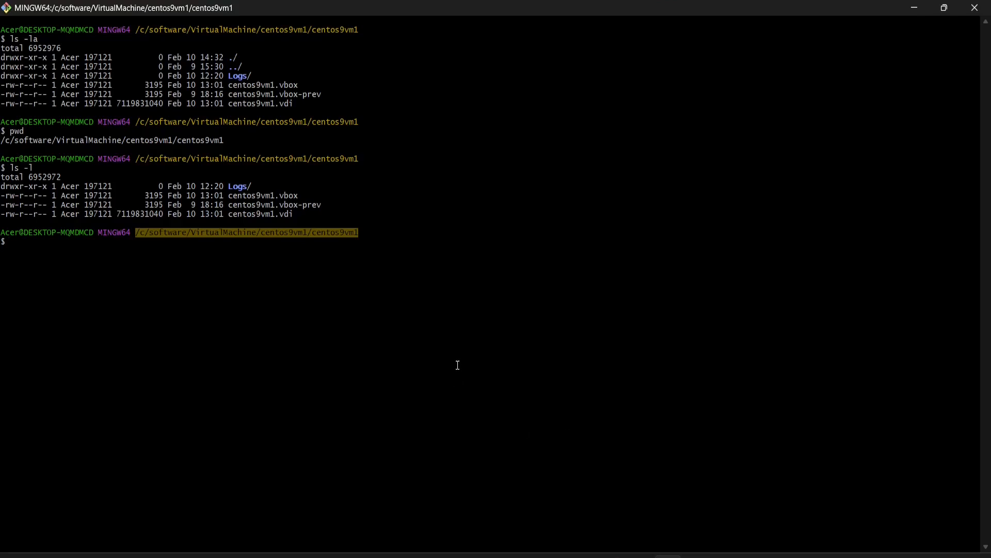
right_click(457, 358)
click(508, 191)
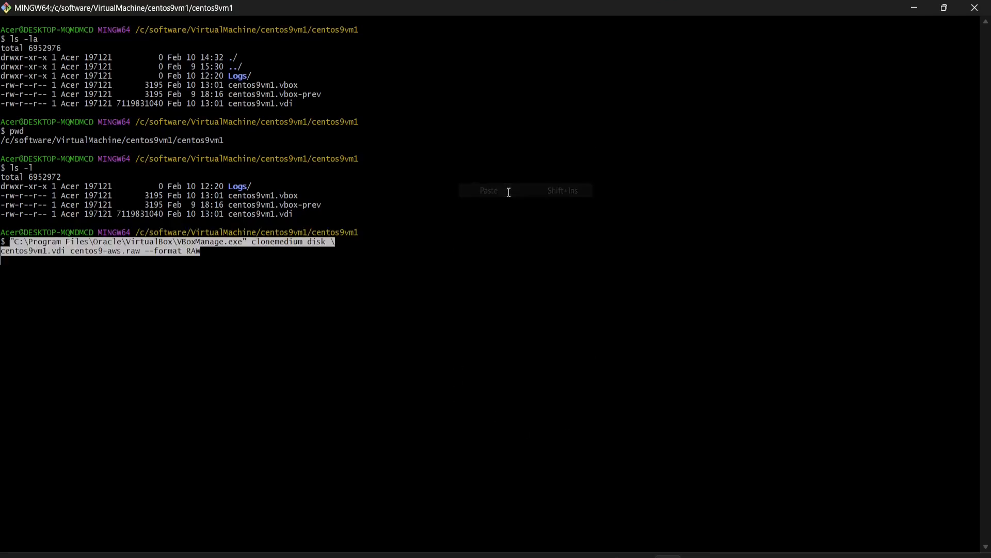
key(Return)
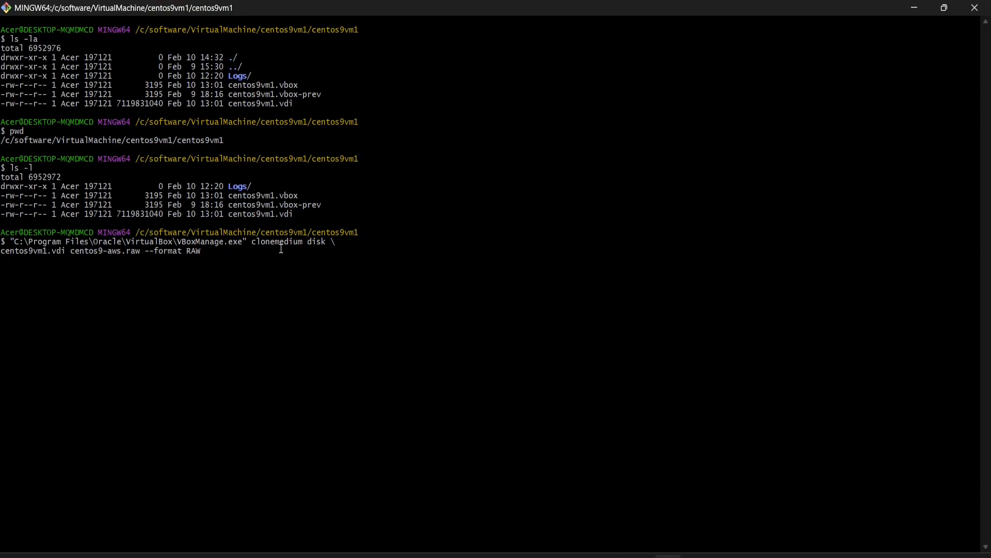
Review the source and target names in the conversion command, cancel the running conversion and list the folder with ls -la
double_click(209, 245)
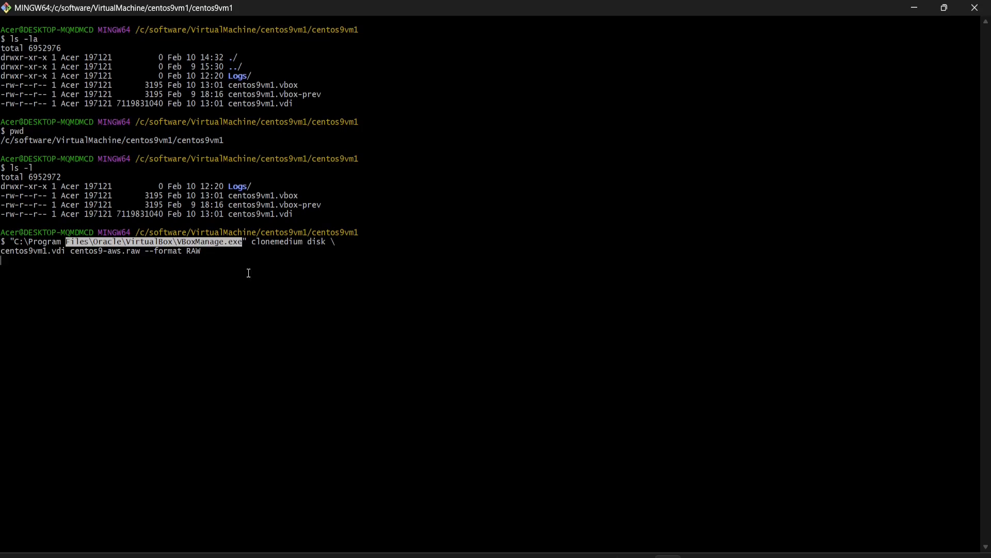
click(262, 293)
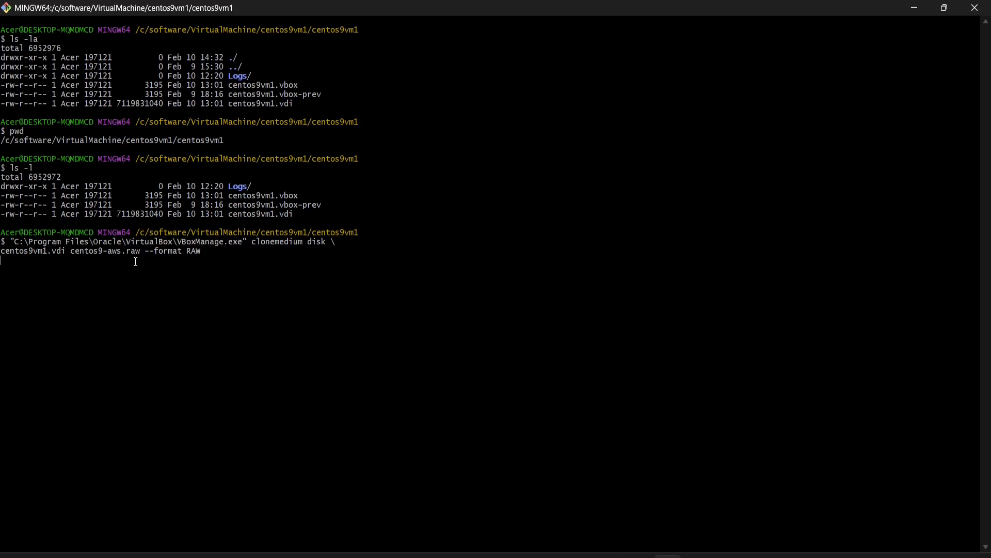
double_click(50, 252)
double_click(106, 251)
click(288, 320)
key(ctrl+c)
text(ls -la)
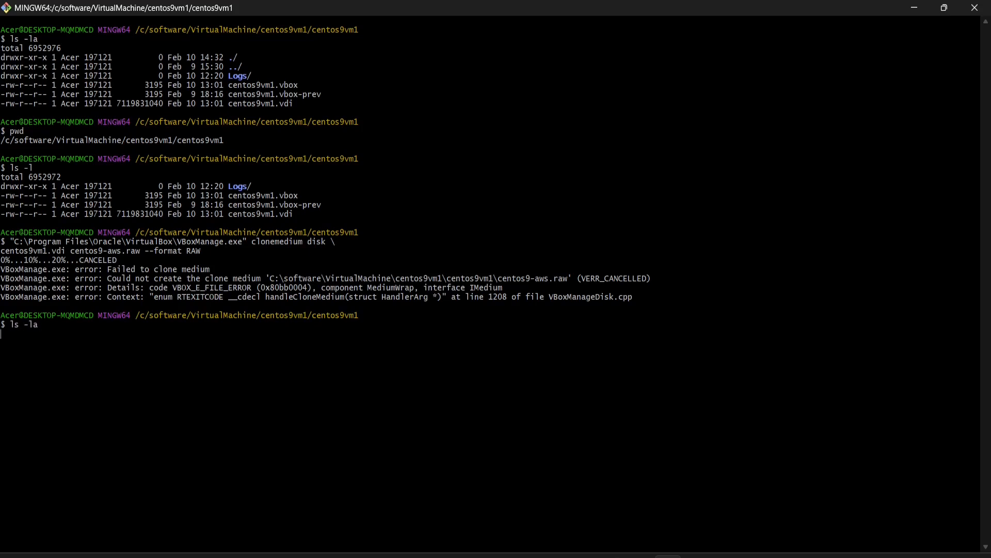
key(Return)
text(mv)
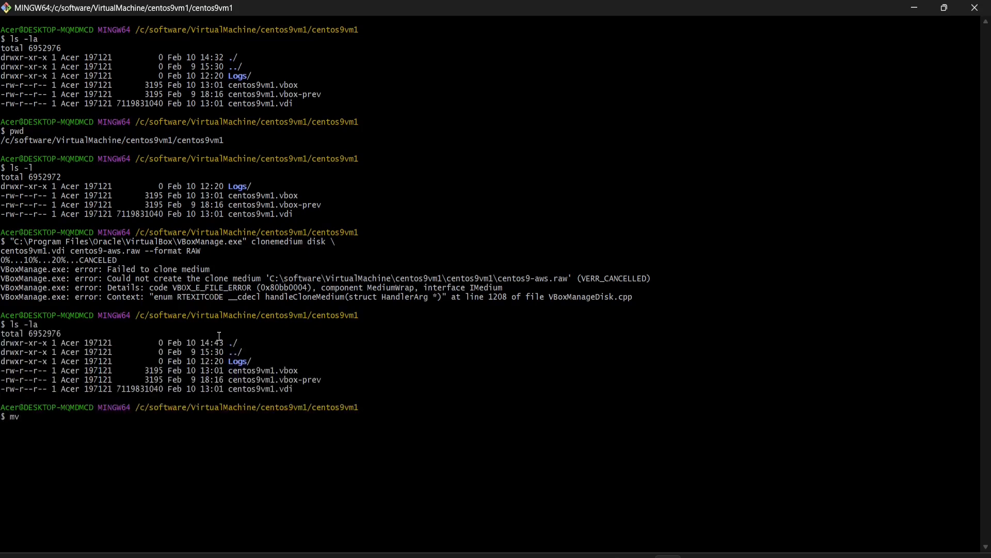
double_click(273, 372)
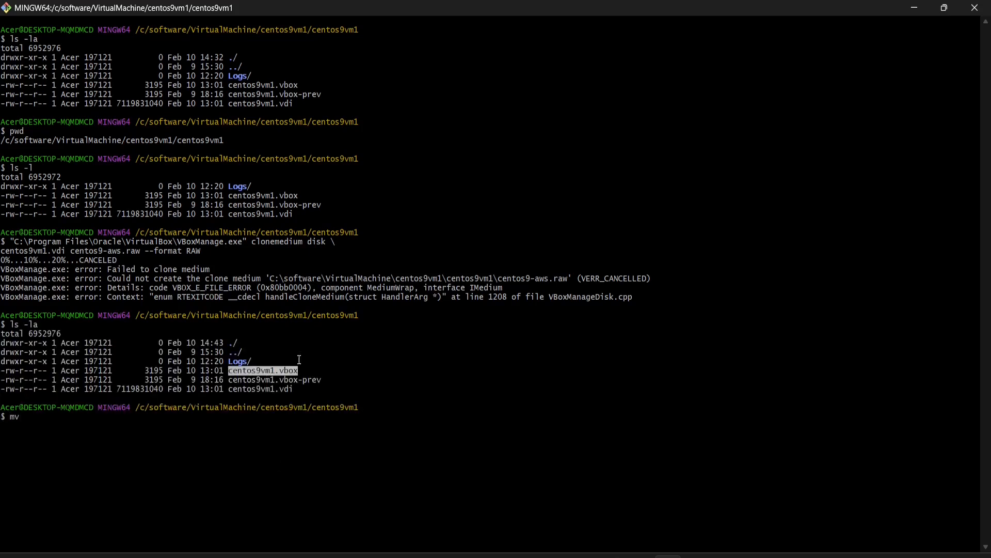
right_click(449, 413)
click(379, 468)
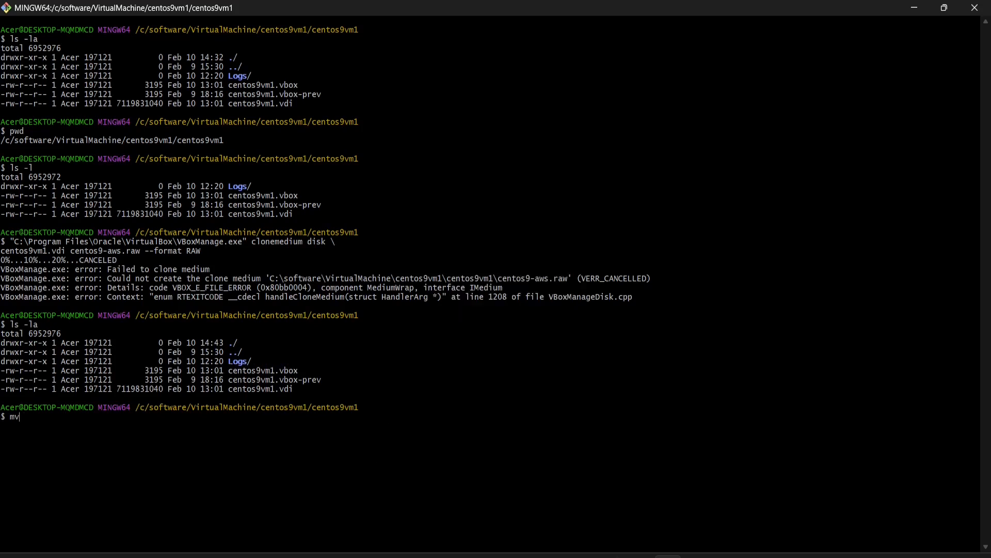
key(BackSpace)
key(BackSpace)
Begin a cp command in the terminal with centos9vm1.vbox from the file listing as the source
text(cp)
double_click(285, 371)
right_click(549, 391)
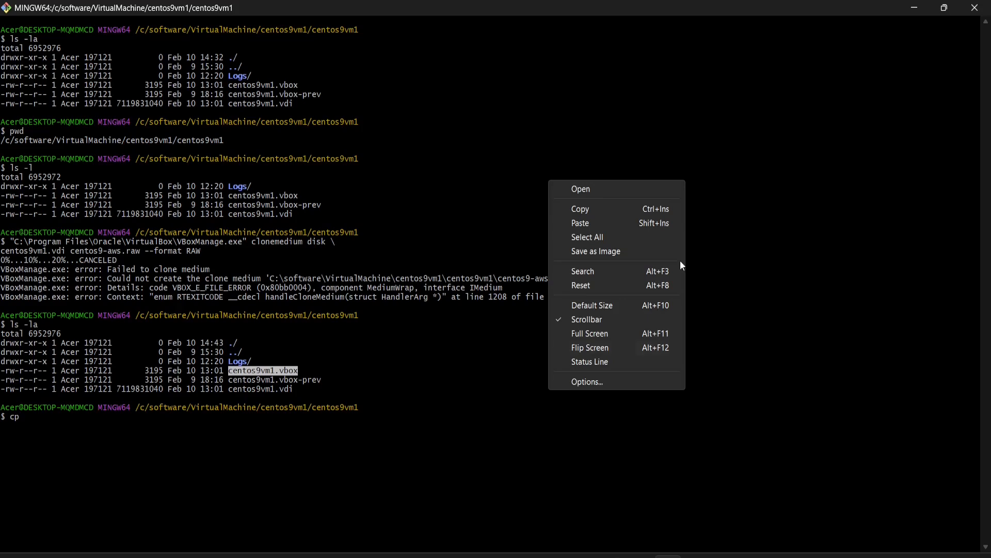
click(598, 225)
right_click(546, 444)
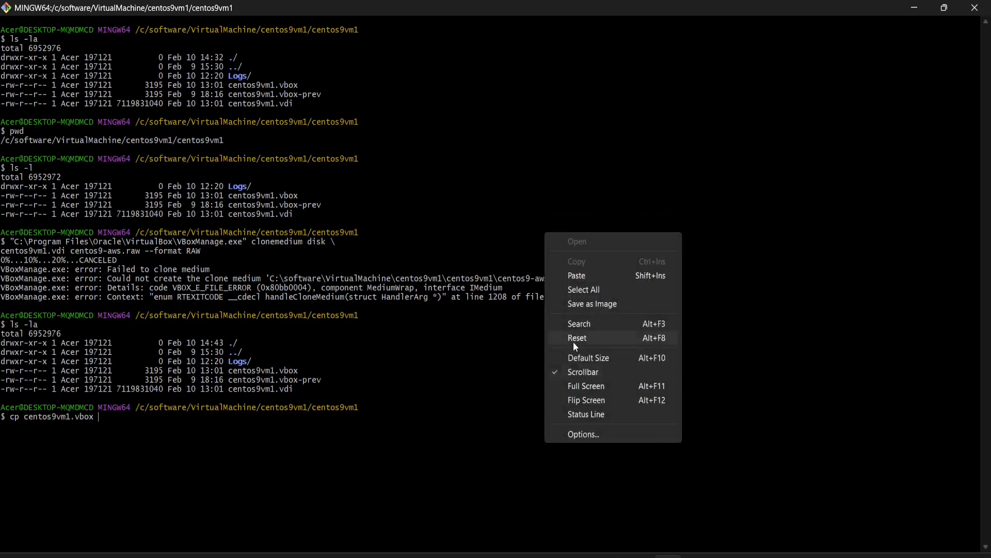
click(500, 469)
Add the slide's centos9-aws.raw name as the target of the cp command and run the copy
key(alt+Tab)
click(510, 395)
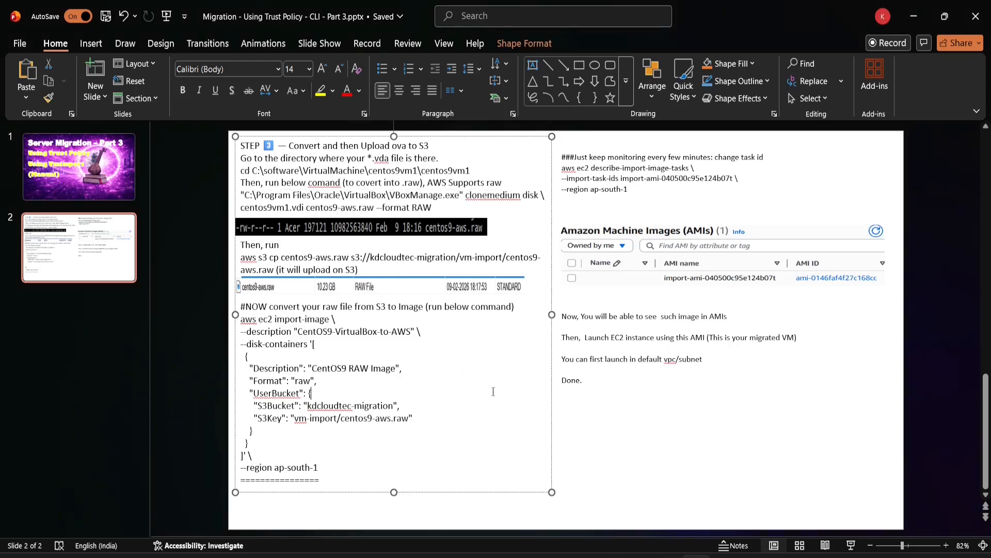
drag(308, 208, 371, 208)
key(alt+Tab)
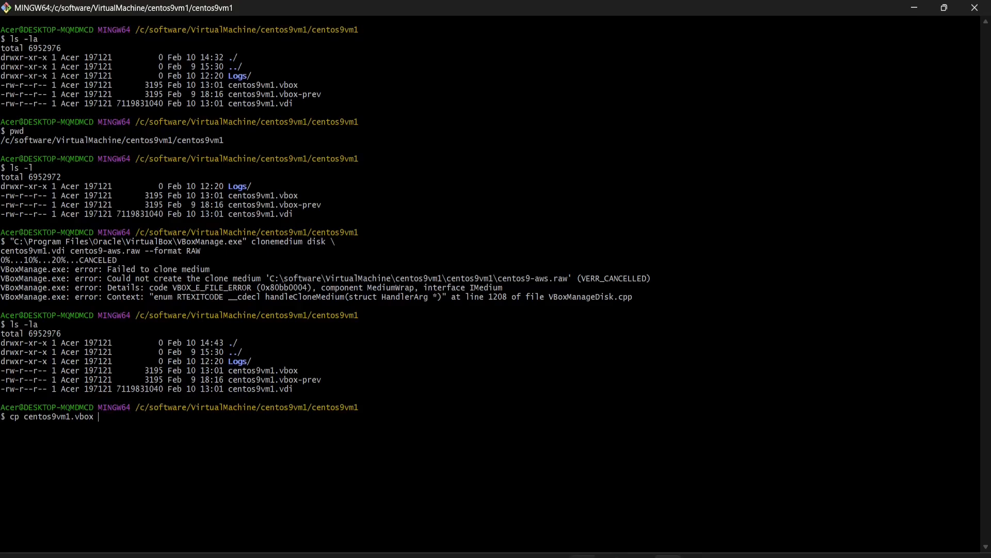
right_click(514, 467)
click(550, 301)
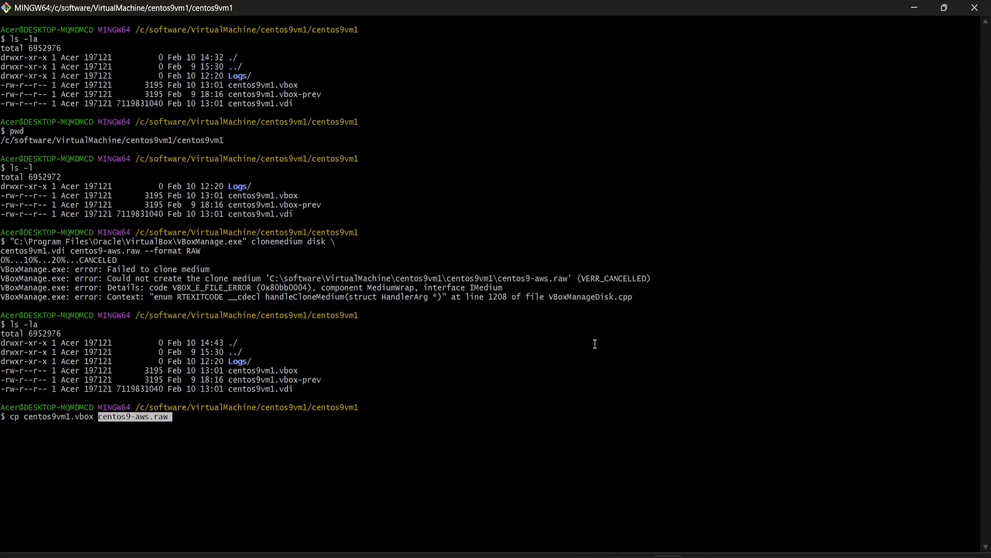
key(Right)
key(Return)
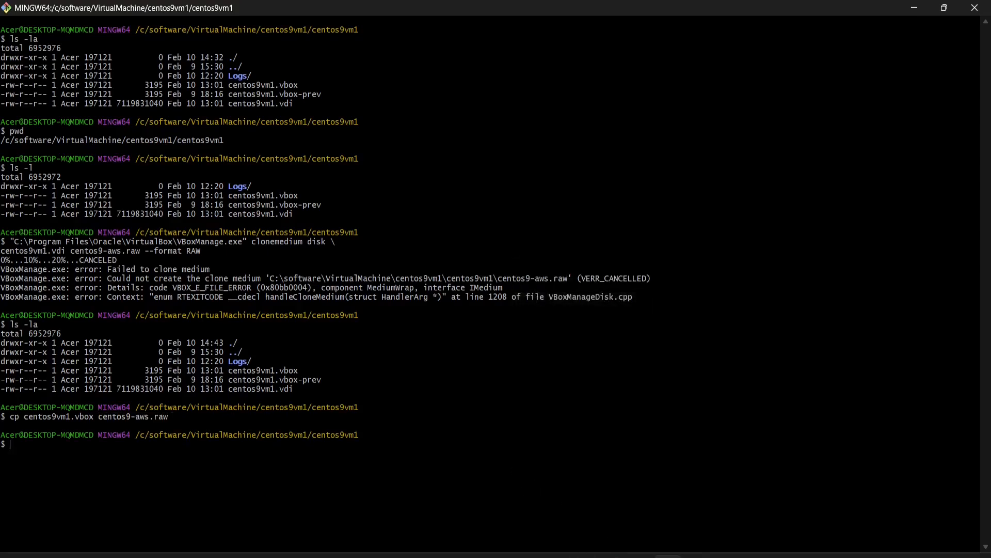
List the folder with ls -la and highlight the centos9-aws.raw and centos9vm1.vdi entries
text(ls -la)
key(Return)
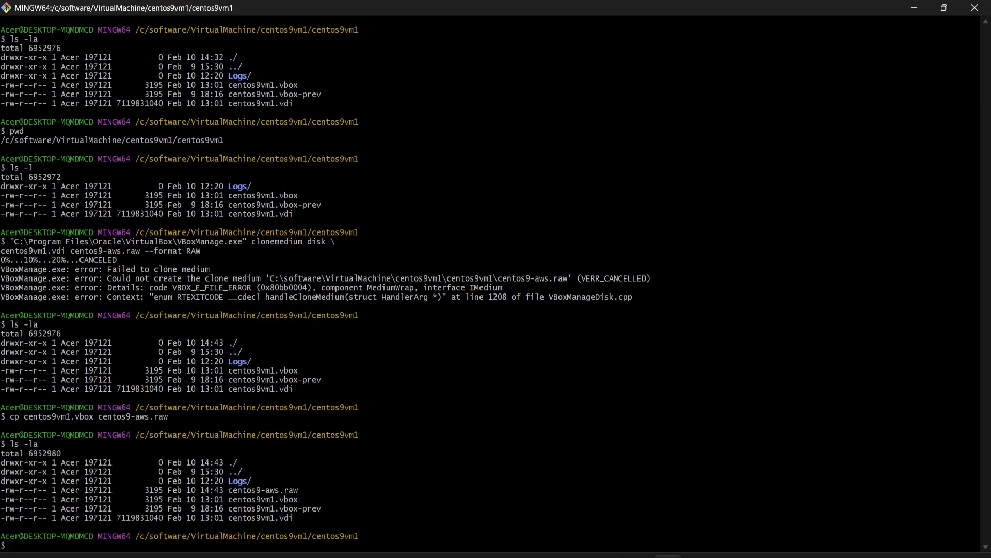
double_click(279, 491)
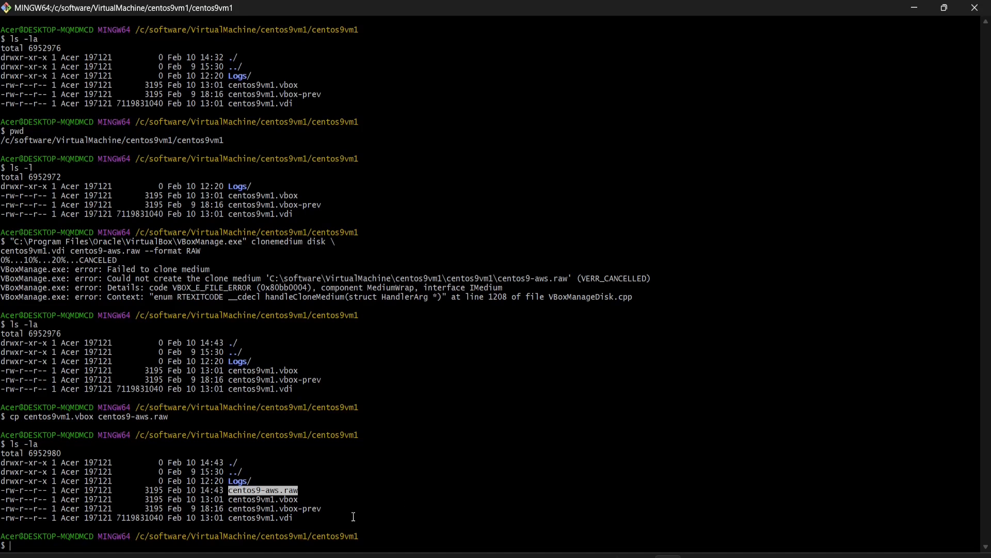
double_click(273, 518)
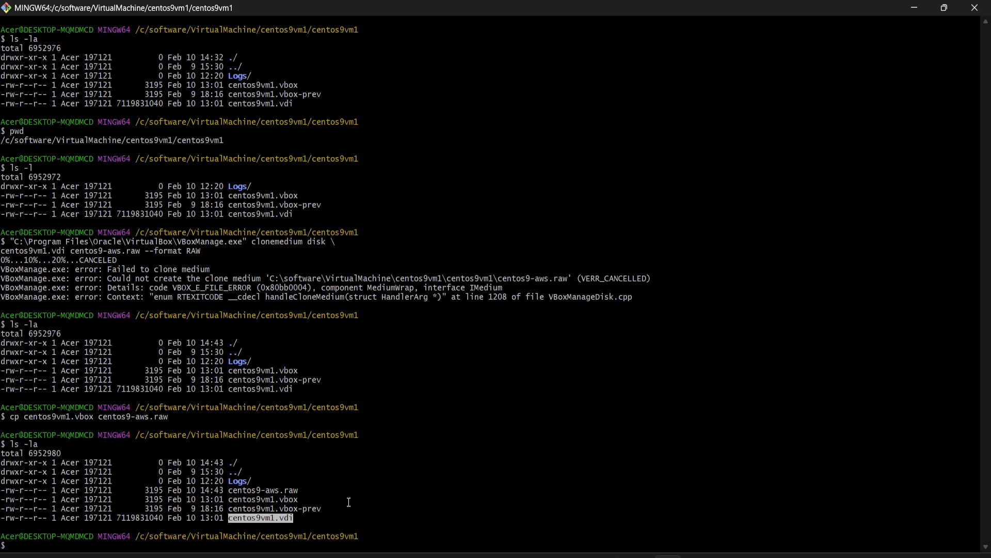
double_click(265, 490)
Return to the PowerPoint slide and select the aws s3 cp command that uploads centos9-aws.raw to the kdcloudtec-migration bucket
key(alt+Tab)
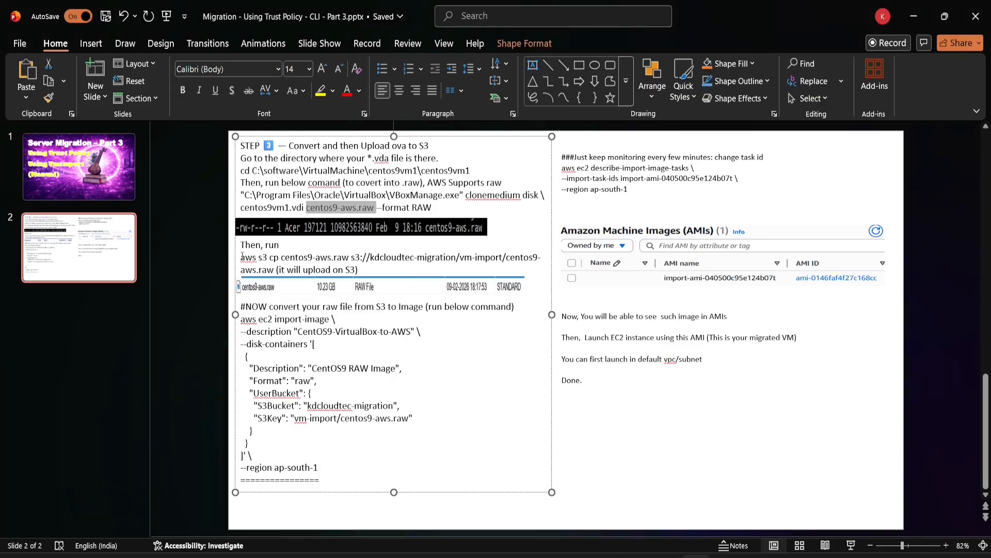
drag(241, 257, 276, 268)
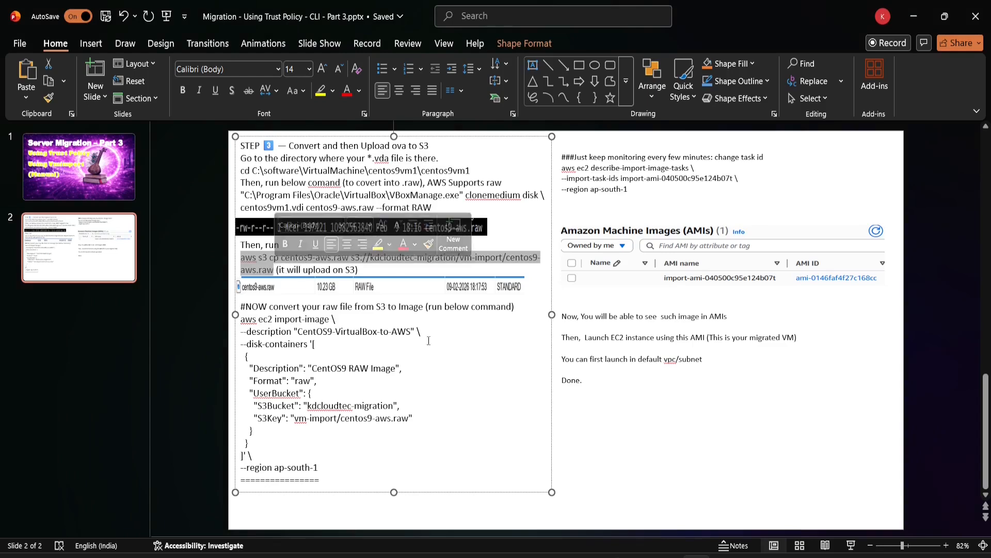
key(alt+Tab)
click(696, 556)
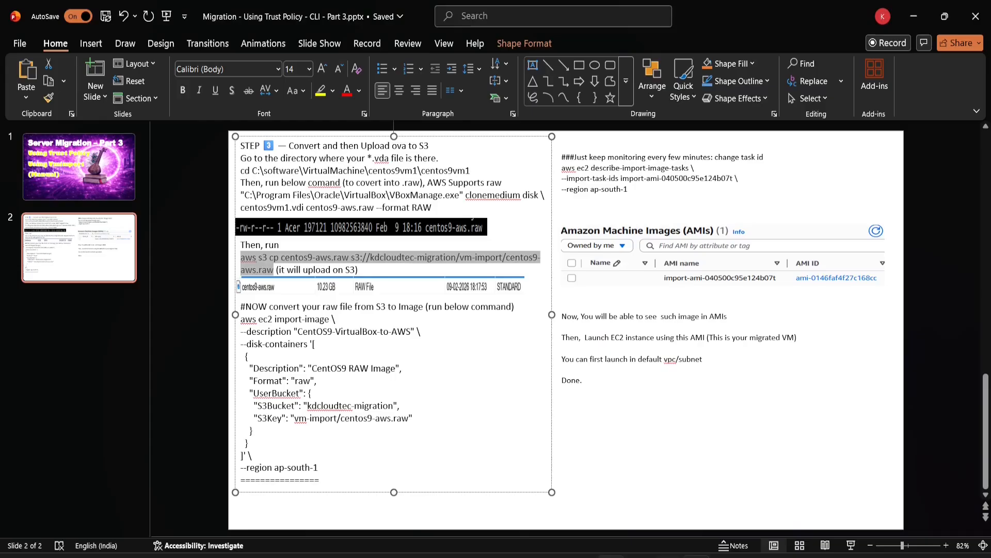
Switch to the browser, find the S3 service in the AWS console and open the vm-import/ folder of the kdcloudtec-migration bucket
click(612, 556)
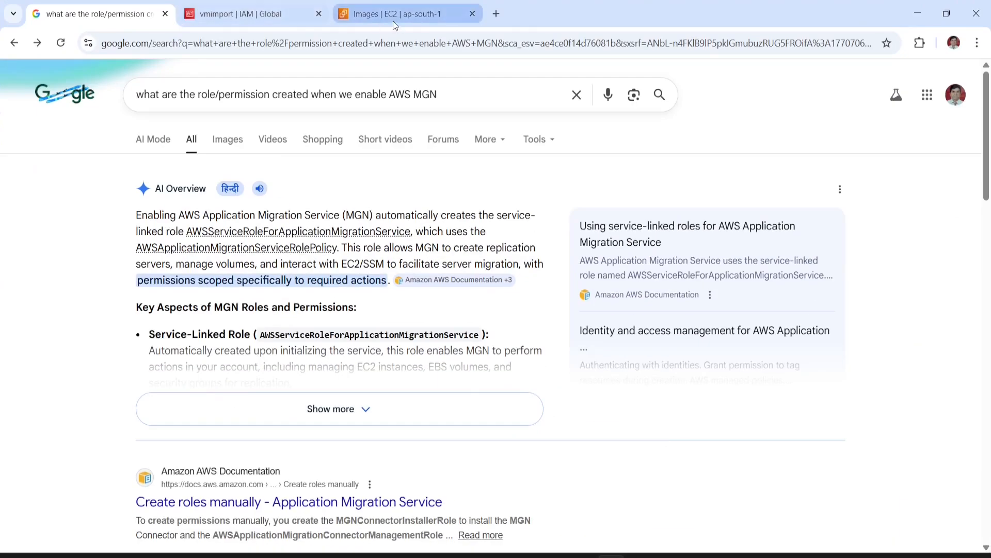
click(298, 9)
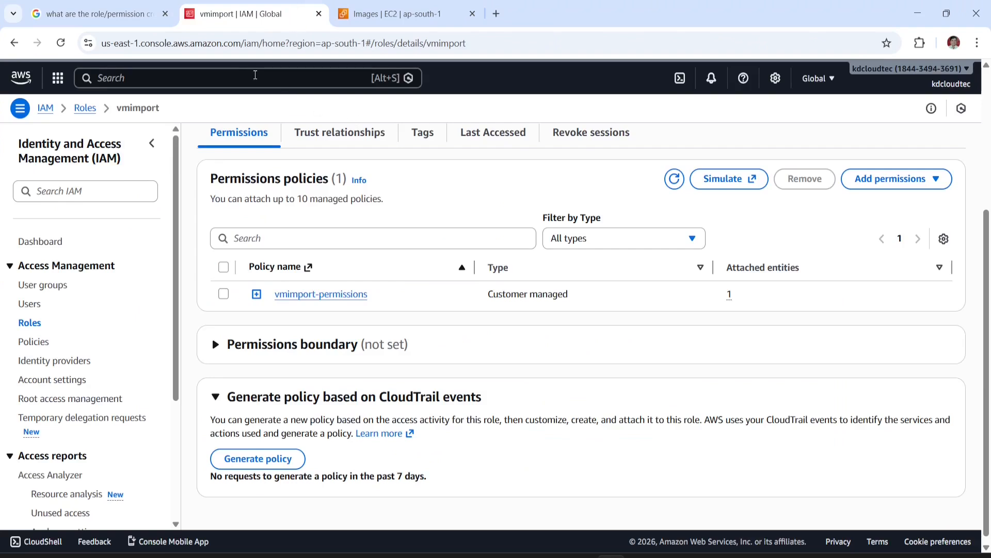
click(255, 77)
text(S3)
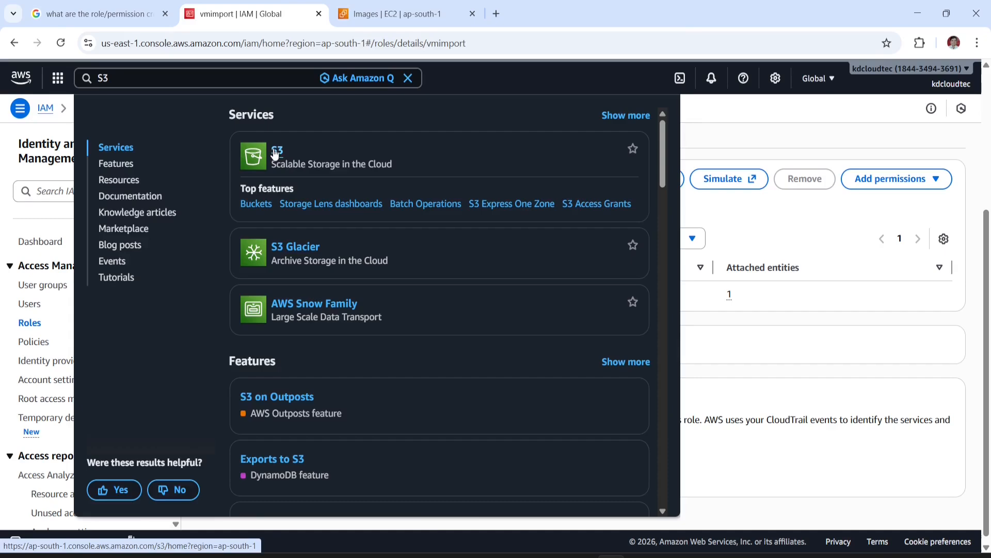
click(276, 152)
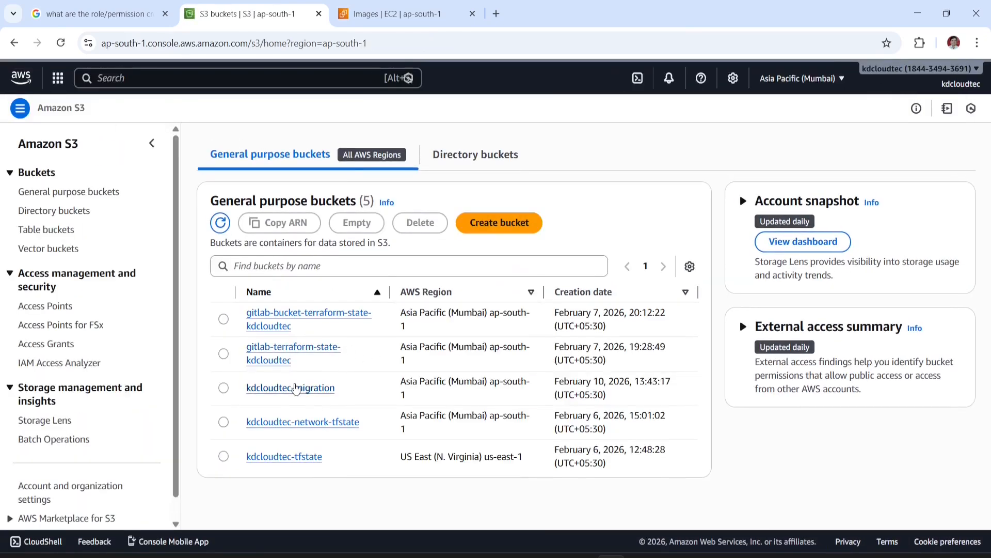
click(294, 390)
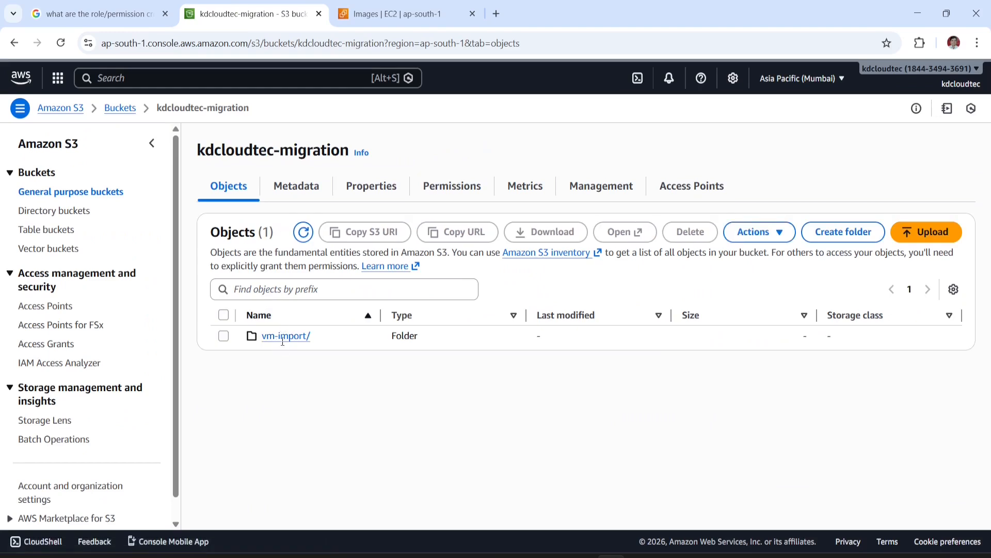
click(283, 336)
Permanently delete the centos9-aws.raw object from the vm-import/ folder and return to the folder's object list
click(224, 344)
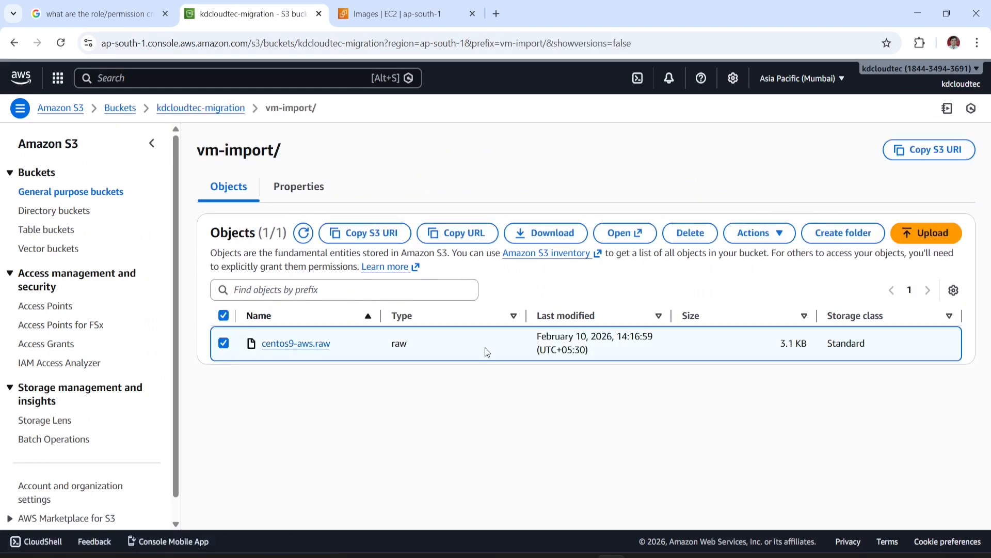
click(695, 237)
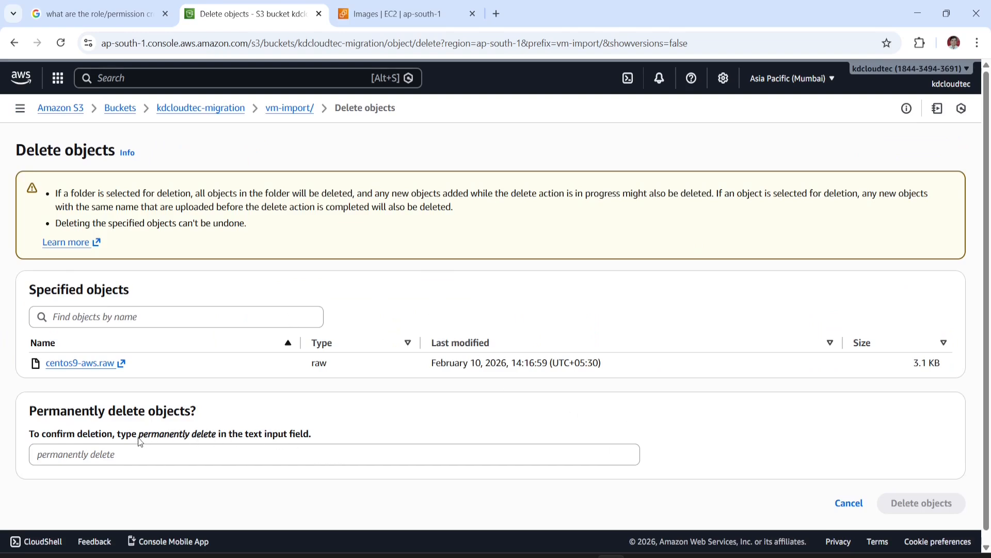
drag(140, 442, 215, 440)
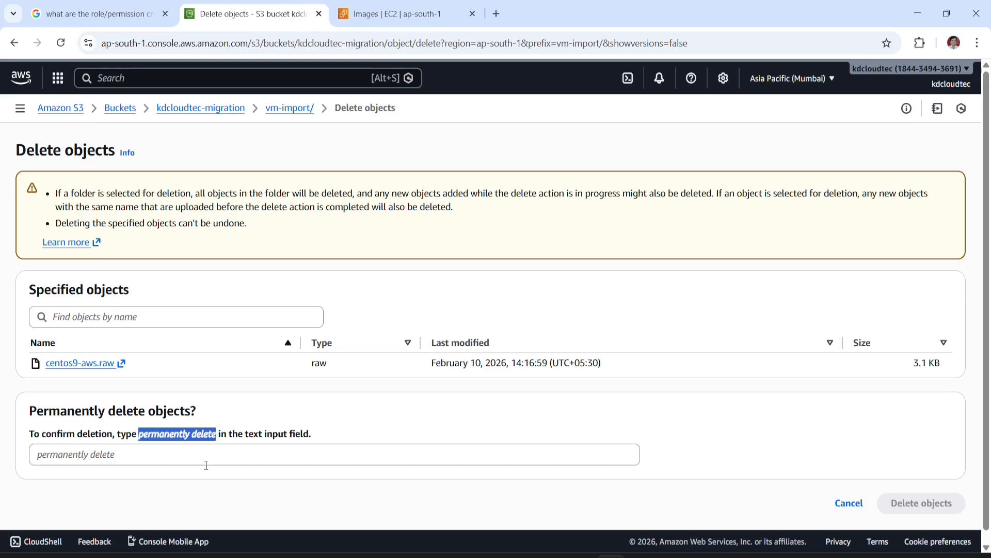
click(200, 453)
text(permanently delete)
click(930, 503)
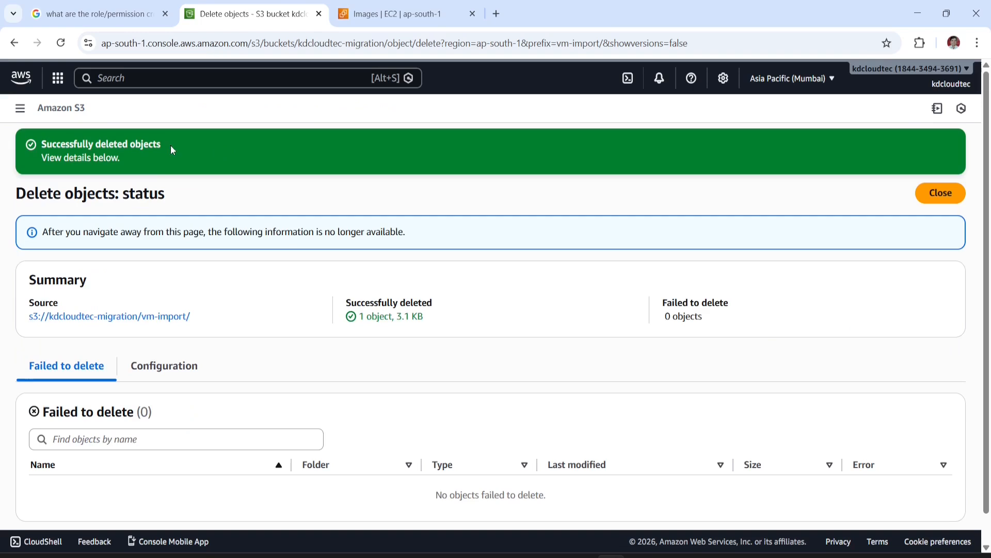
click(15, 41)
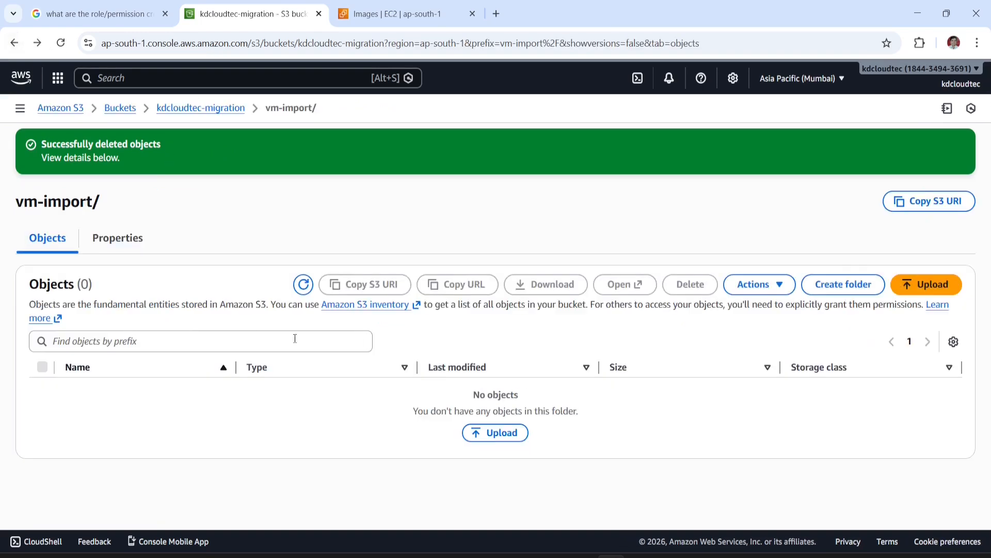
click(15, 43)
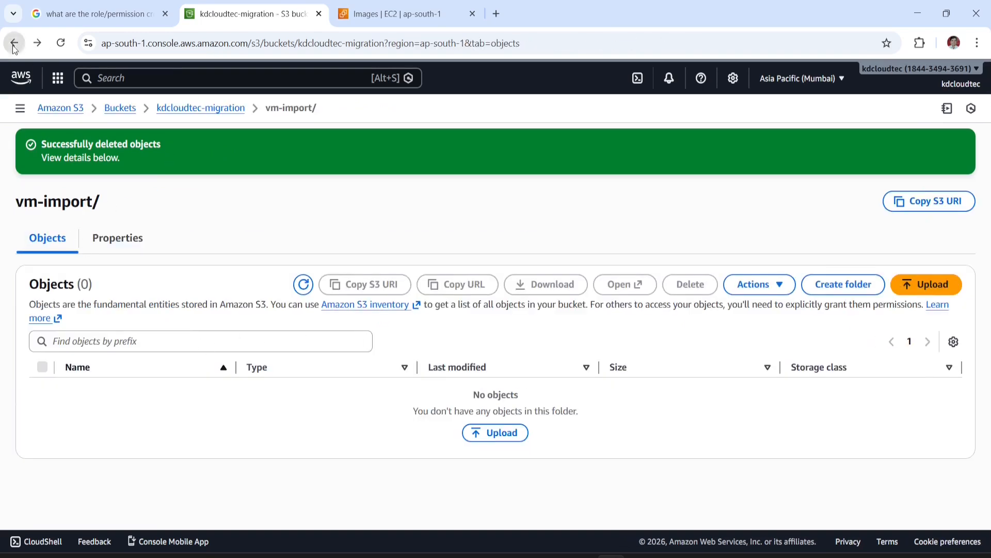
click(124, 387)
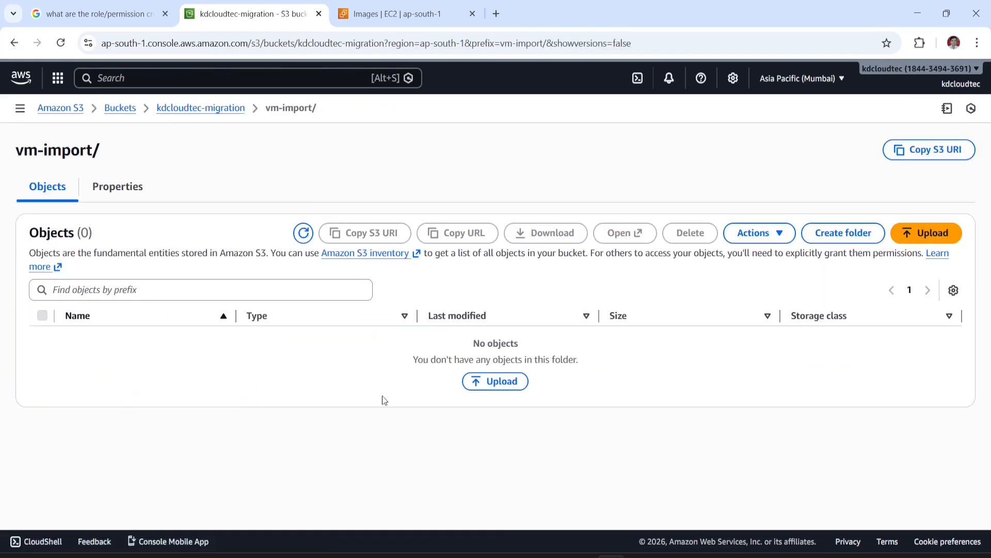
Return to the PowerPoint slide and copy the aws s3 cp command that uploads centos9-aws.raw to the kdcloudtec-migration bucket
key(alt+Tab)
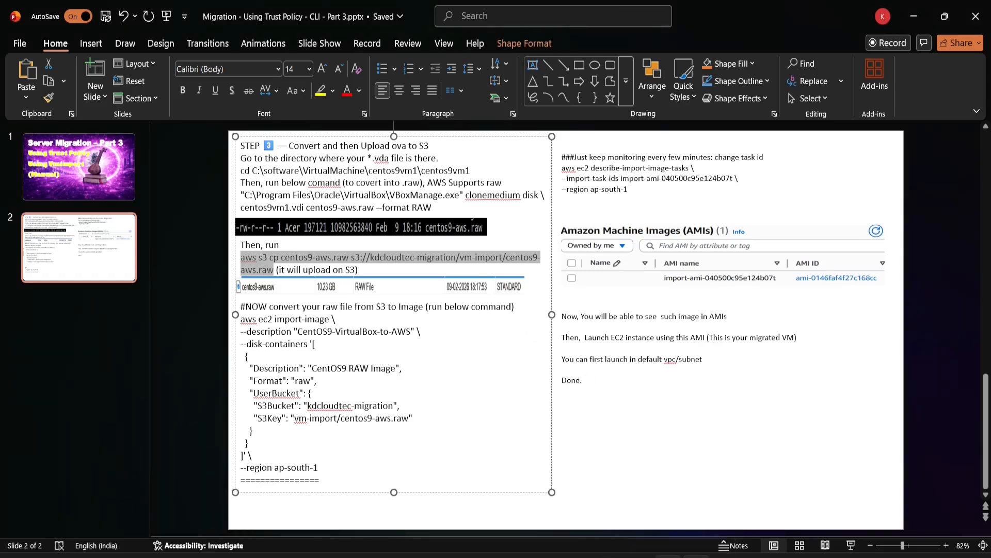
click(683, 424)
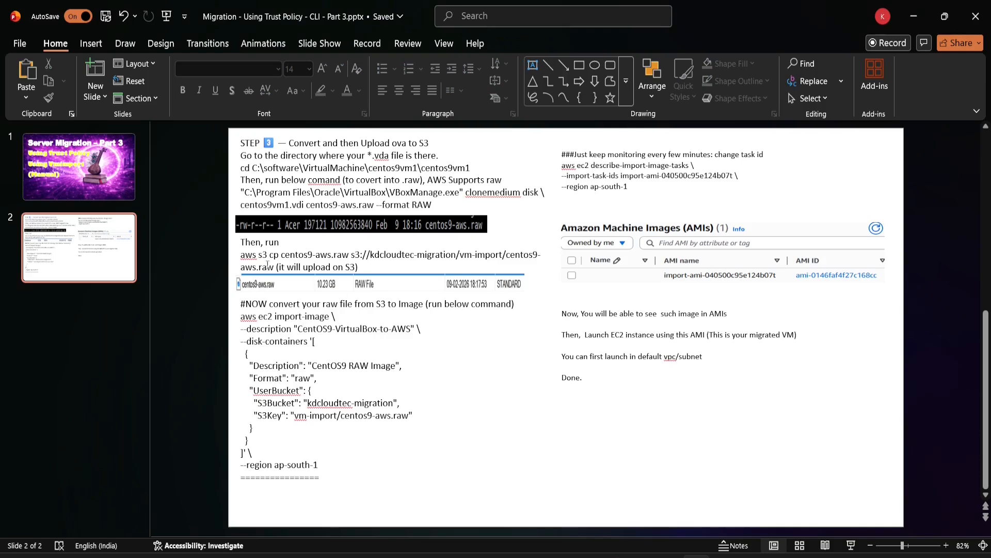
drag(242, 255, 275, 267)
key(ctrl+c)
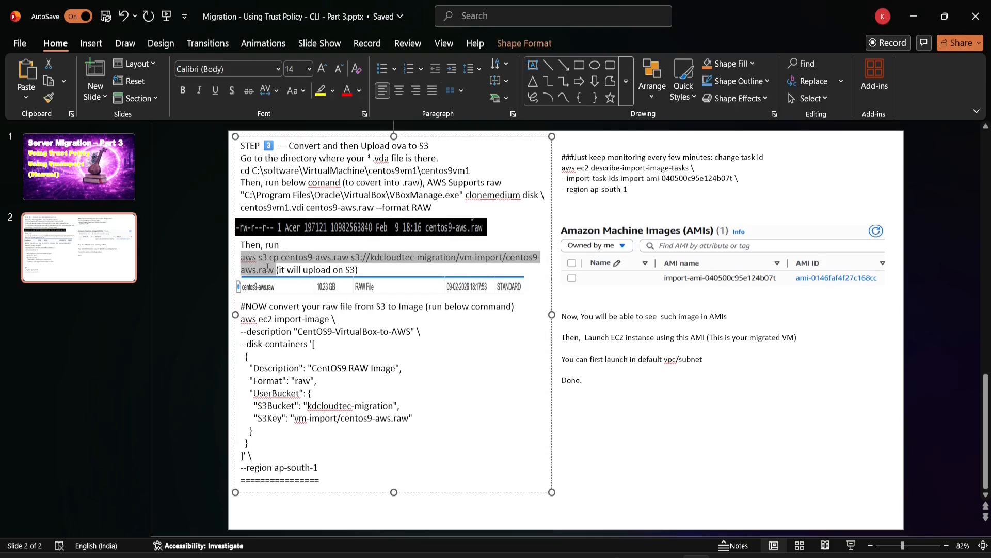
Paste the copied aws s3 cp command into the Git Bash terminal, highlight centos9-aws.raw in the file listing and run the upload
click(682, 555)
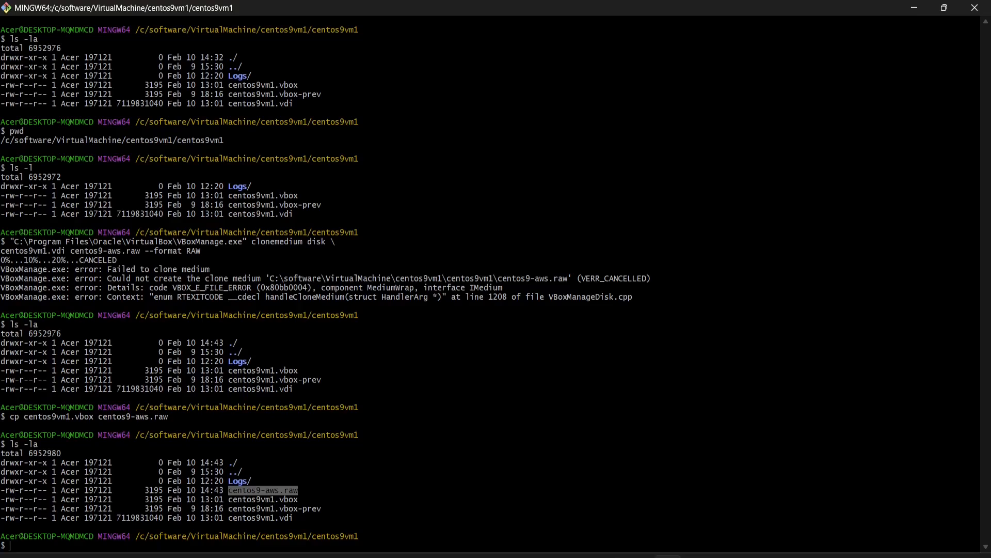
right_click(609, 478)
click(715, 311)
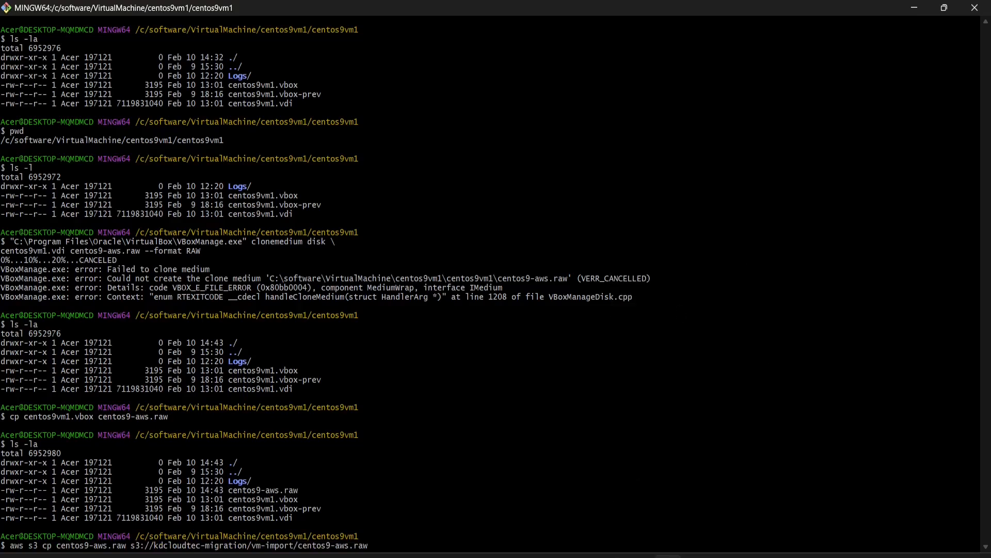
double_click(279, 490)
click(505, 510)
key(Return)
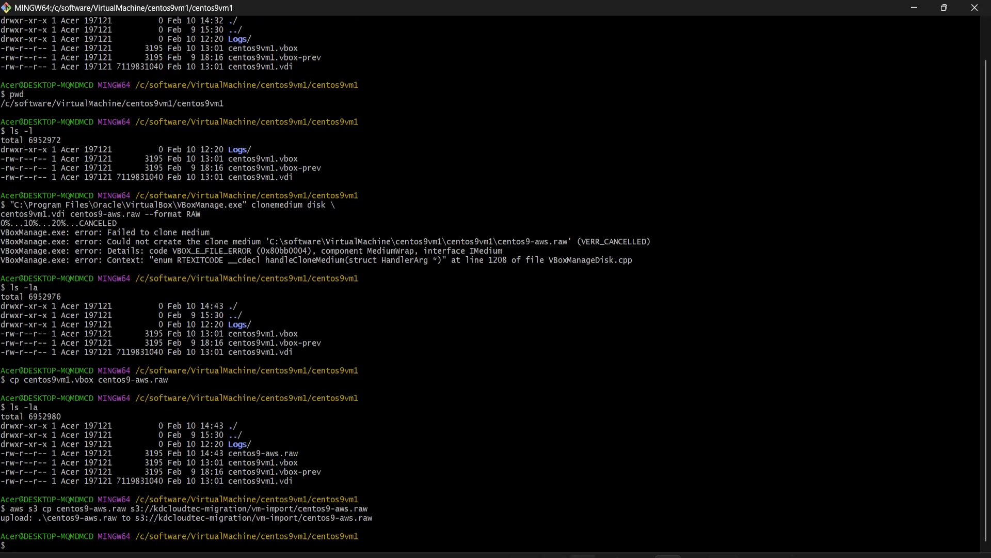
Reload the vm-import/ folder in the browser and compare its centos9-aws.raw entry with the upload listing pictured on the PowerPoint slide
click(612, 556)
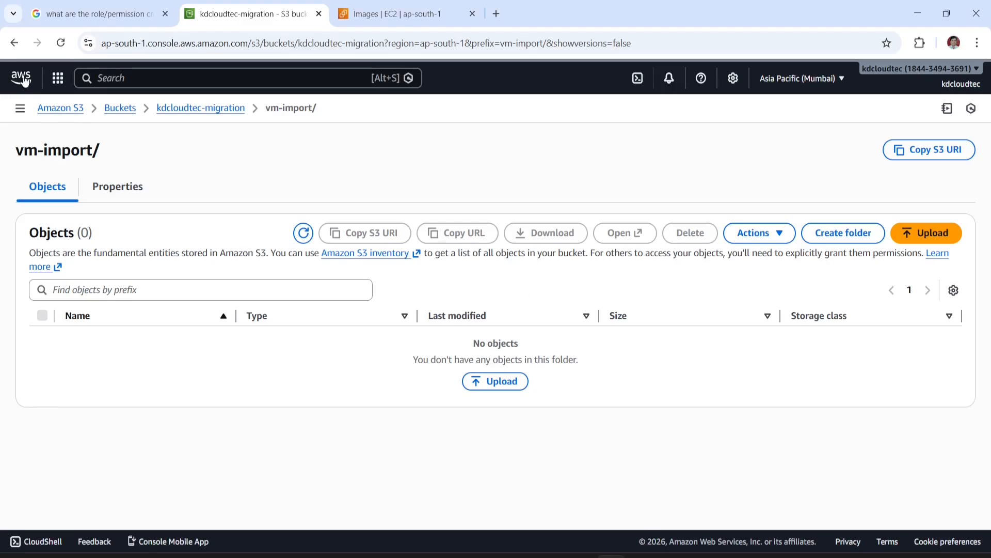
click(61, 44)
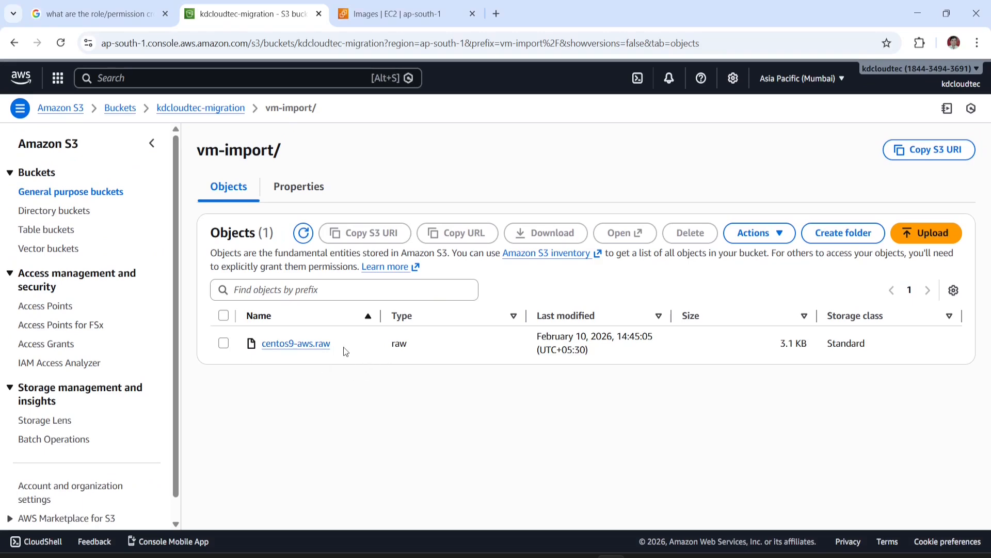
key(alt+Tab)
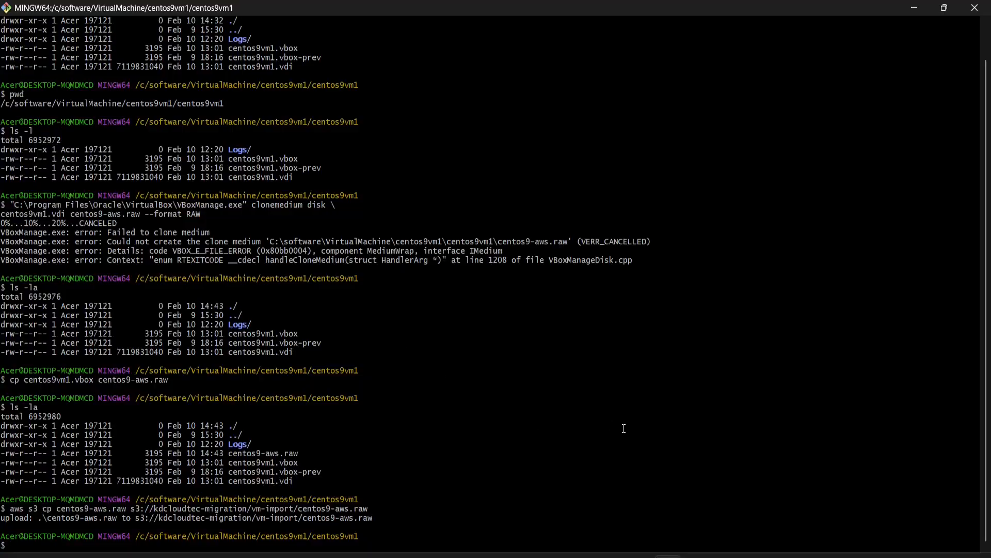
click(697, 547)
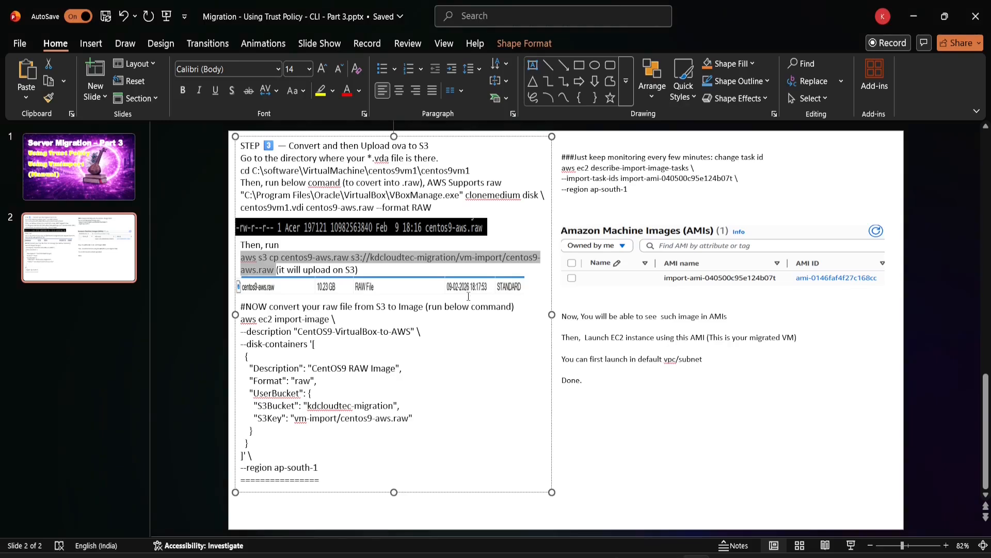
click(356, 340)
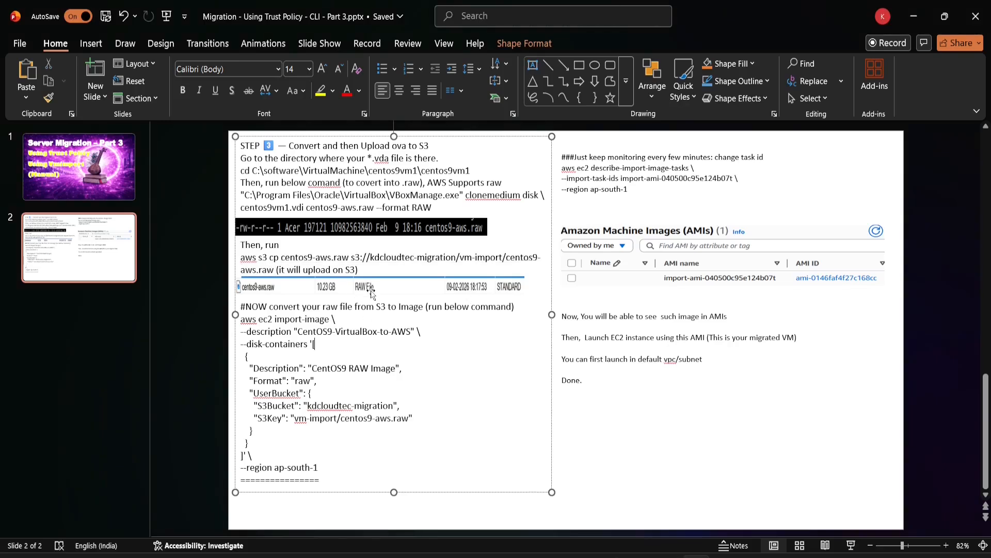
click(371, 293)
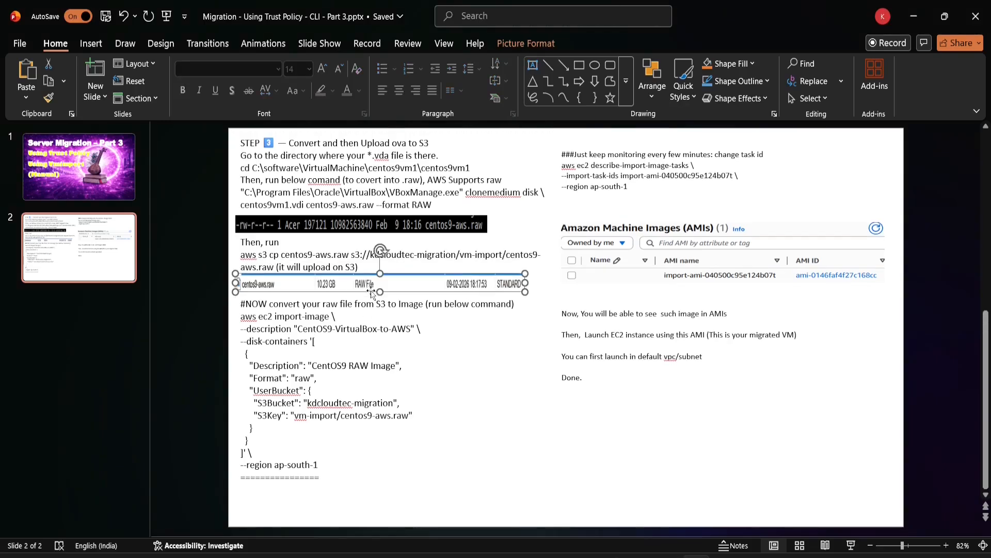
key(alt+Tab)
key(alt+Tab)
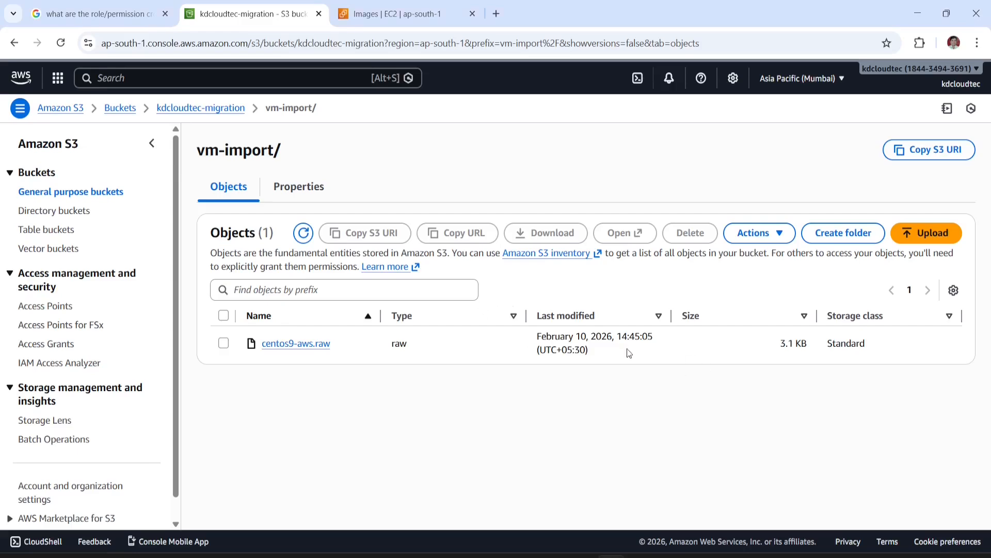
drag(336, 344, 258, 344)
Copy the full aws ec2 import-image command, from its first line through --region ap-south-1, from the PowerPoint slide
key(alt+Tab)
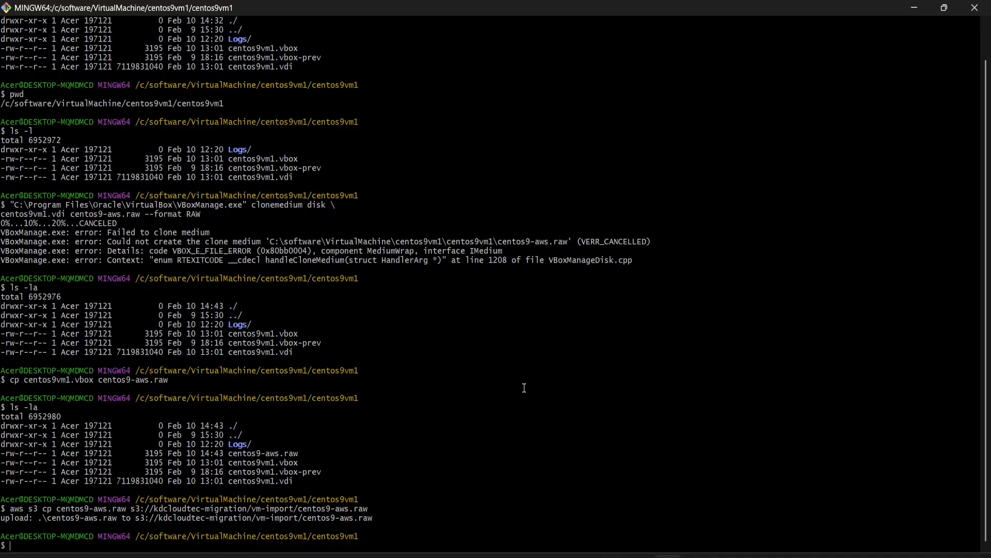
key(alt+Tab)
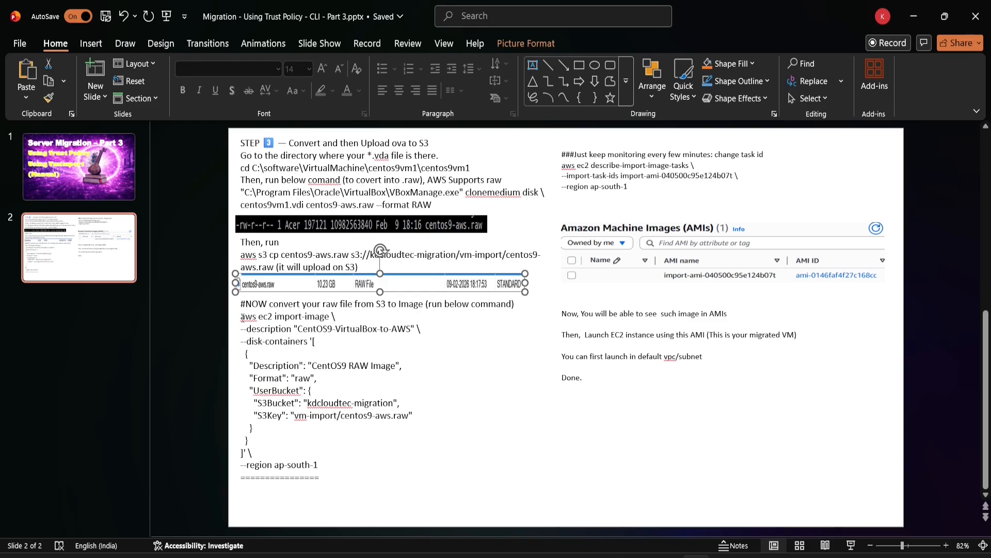
drag(241, 316, 322, 467)
key(ctrl+c)
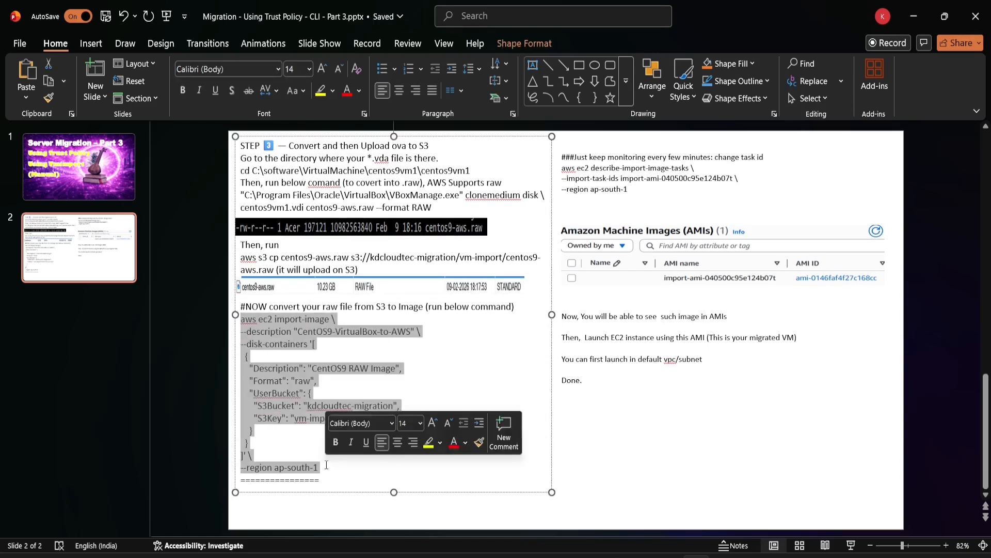
Paste and run the aws ec2 import-image command in the terminal and highlight the StatusMessage value in its output
key(alt+Tab)
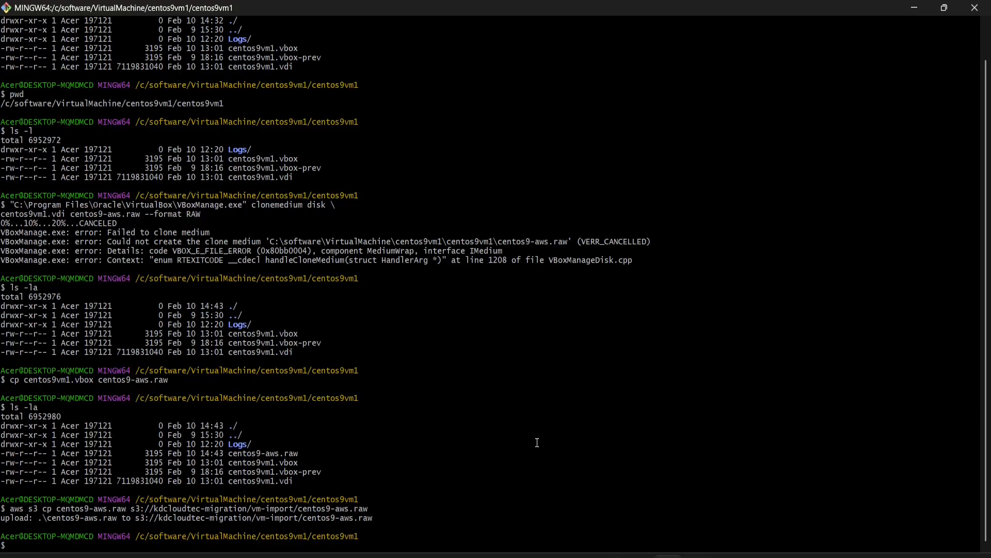
right_click(560, 440)
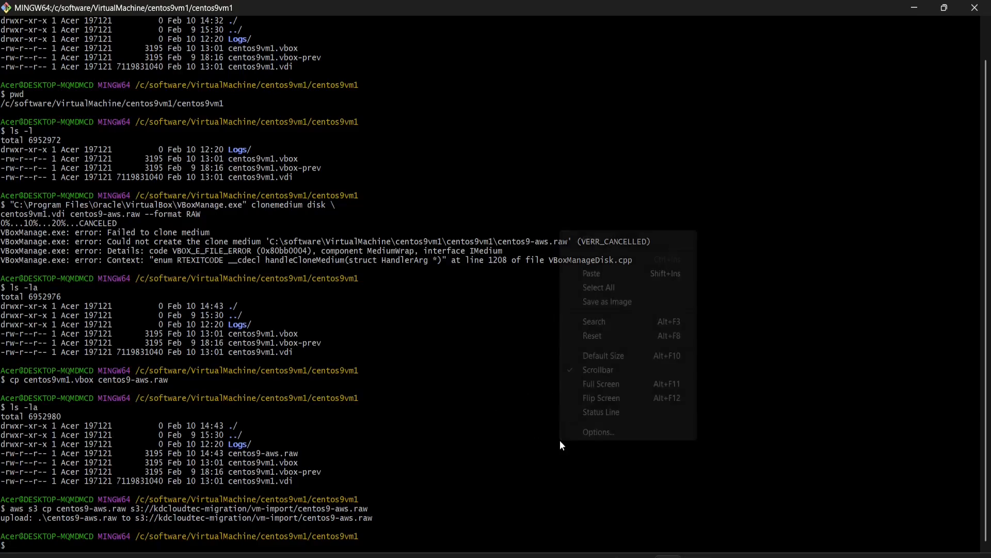
click(602, 274)
key(Return)
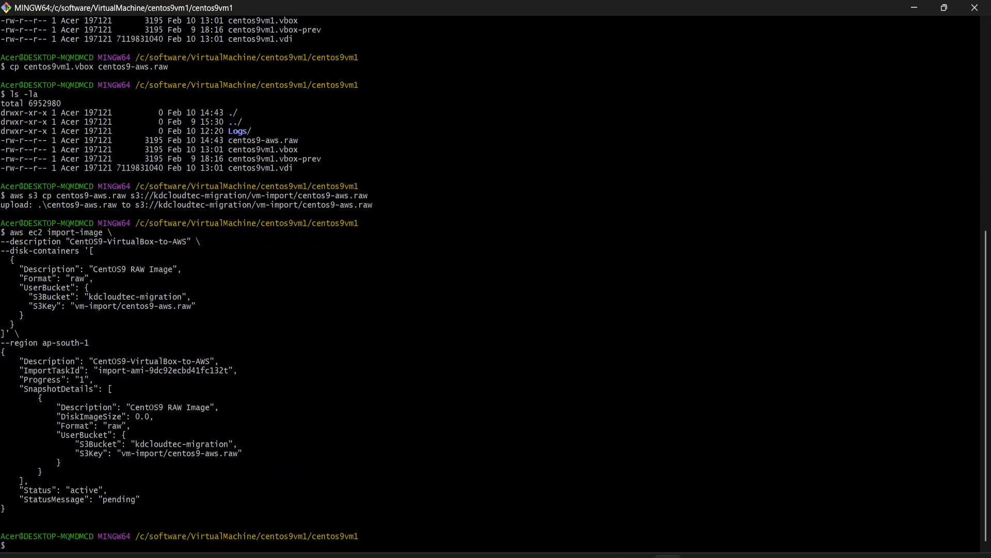
double_click(122, 500)
Copy the aws ec2 describe-import-image-tasks command with --region ap-south-1 from the PowerPoint slide and paste it at the terminal prompt
key(alt+Tab)
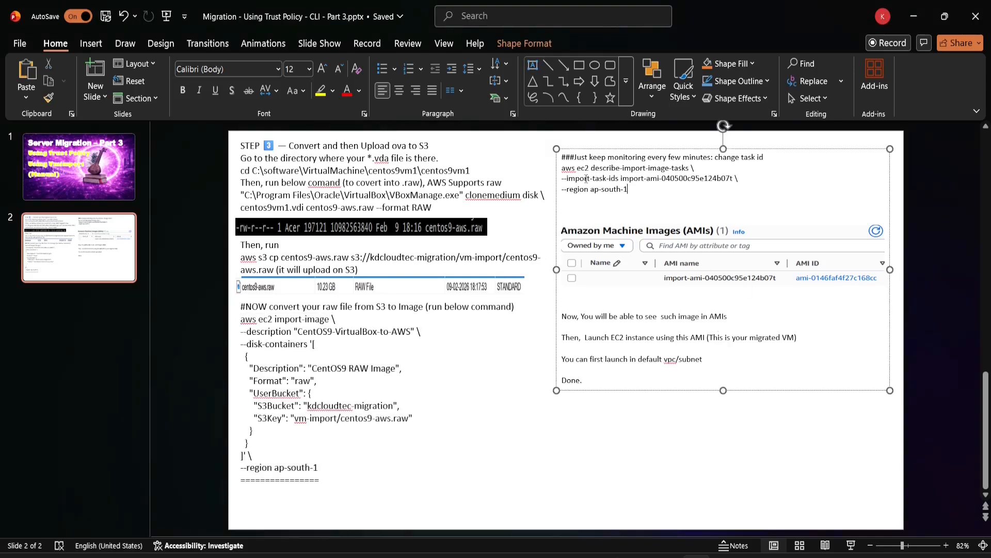
drag(563, 168, 630, 191)
key(ctrl+c)
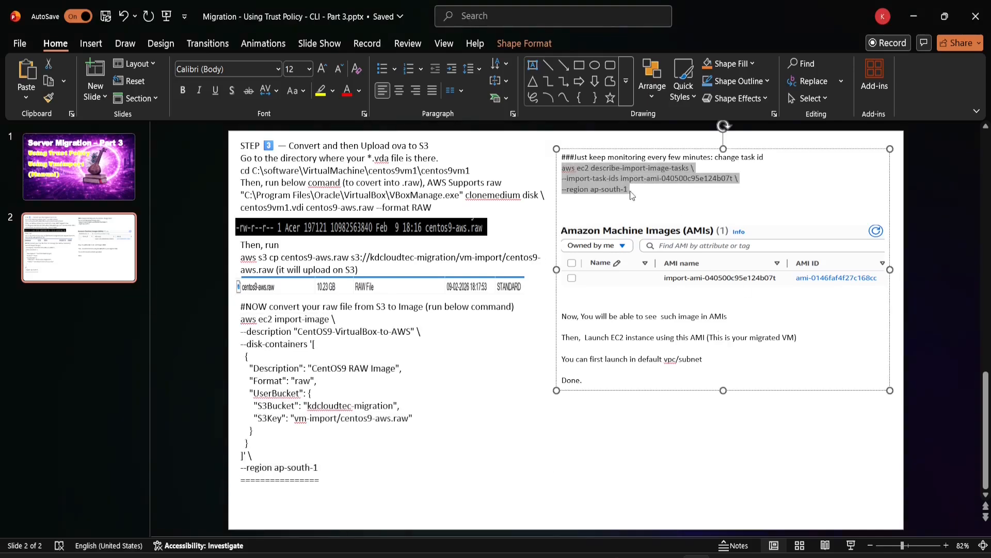
key(alt+Tab)
right_click(550, 443)
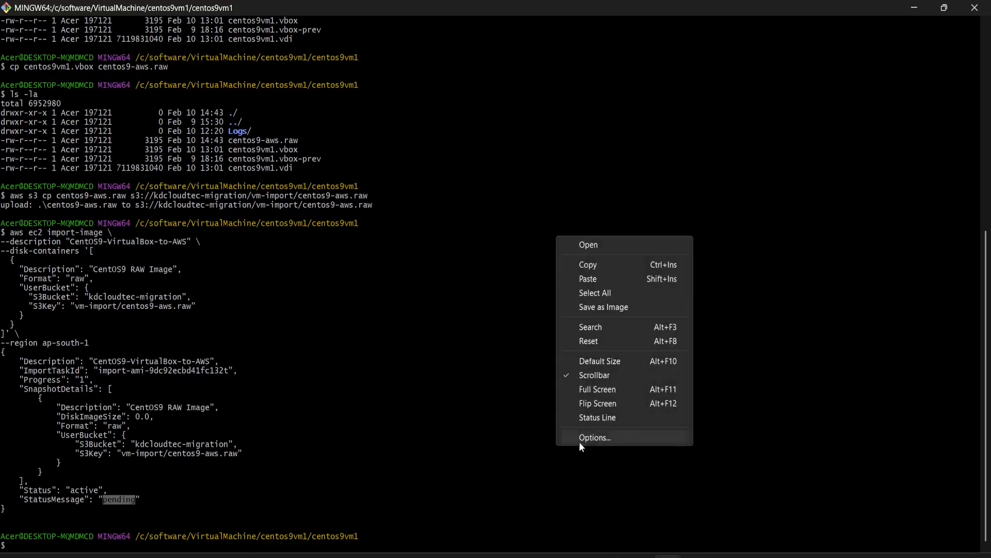
click(618, 278)
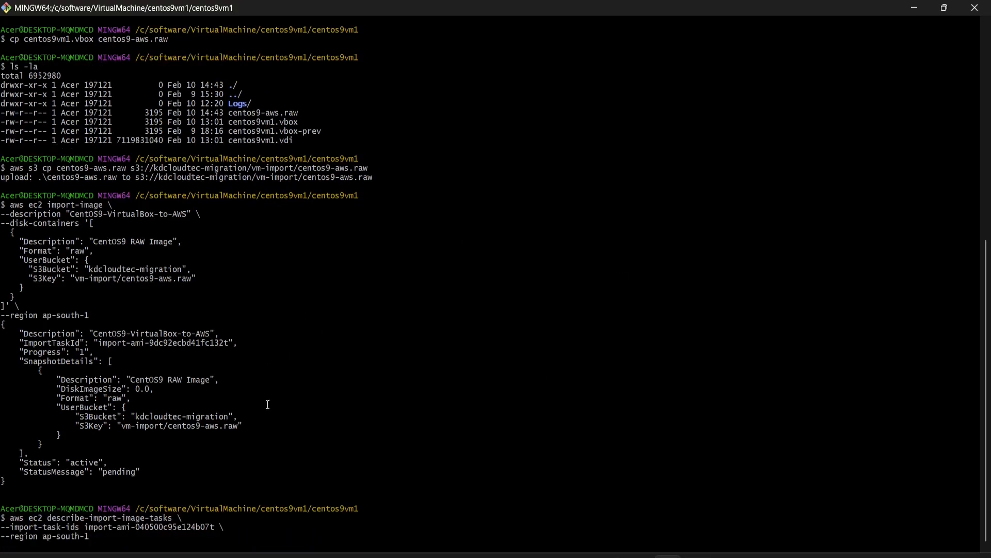
Replace the task ID in the pasted describe-import-image-tasks command with import-ami-9dc92ecbd41fc132t, copied from the import-image output, and run the command
key(Return)
drag(150, 342, 227, 342)
key(ctrl+c)
click(404, 405)
key(BackSpace)
key(BackSpace)
key(BackSpace)
key(BackSpace)
key(BackSpace)
key(BackSpace)
key(BackSpace)
key(BackSpace)
key(BackSpace)
key(BackSpace)
key(BackSpace)
key(BackSpace)
key(BackSpace)
key(BackSpace)
key(BackSpace)
key(BackSpace)
key(BackSpace)
right_click(436, 379)
click(497, 214)
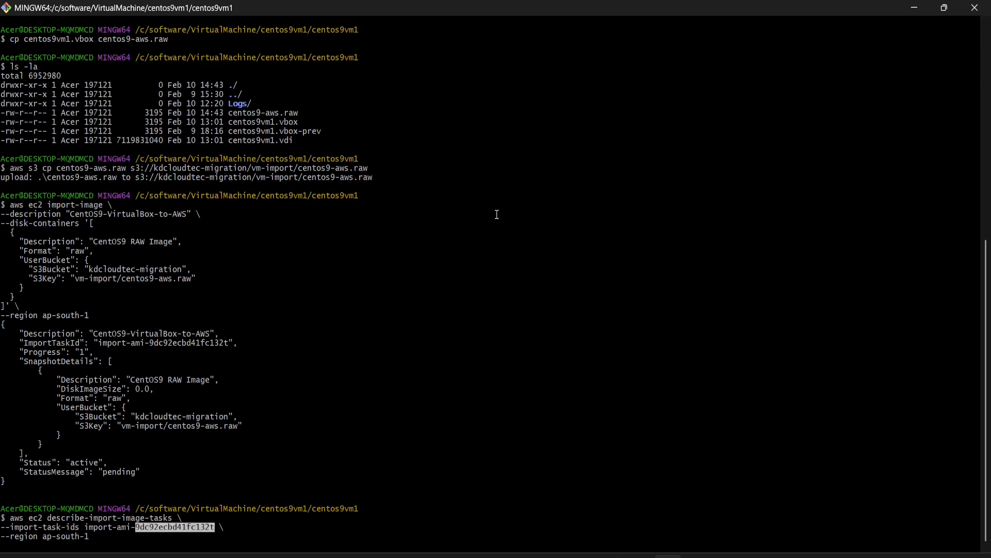
key(Return)
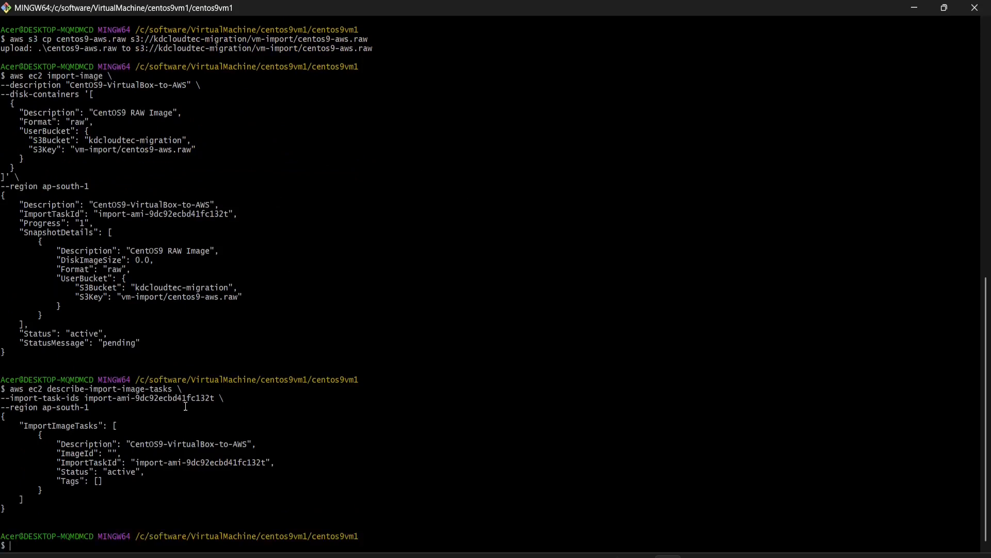
Rerun the describe-import-image-tasks command for the import task and highlight its Status value and the original ImportTaskId
key(Up)
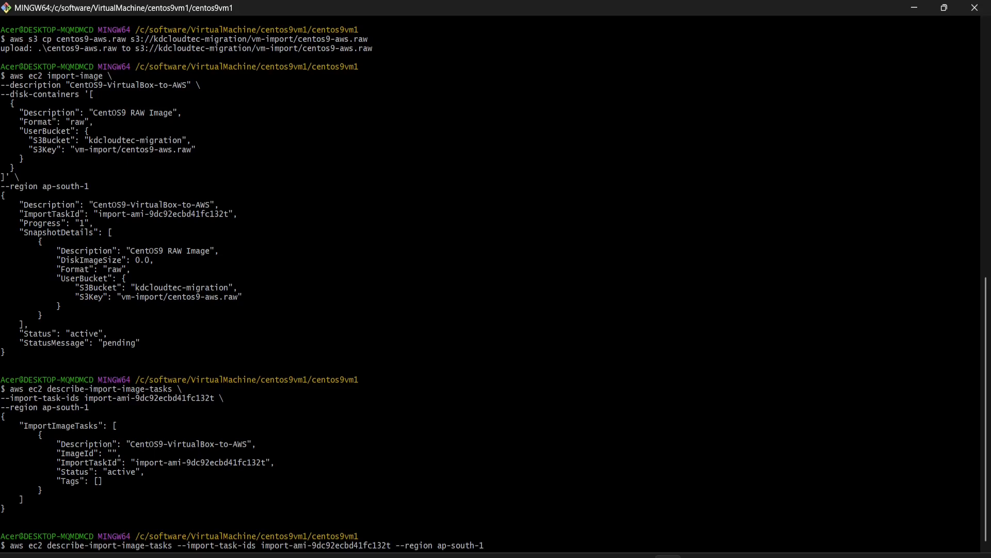
key(Return)
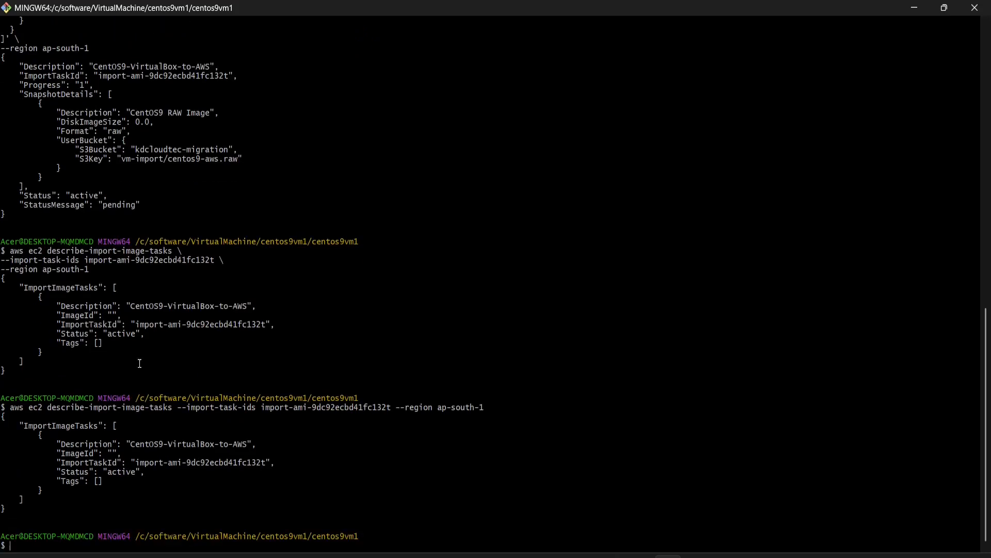
double_click(126, 473)
double_click(138, 79)
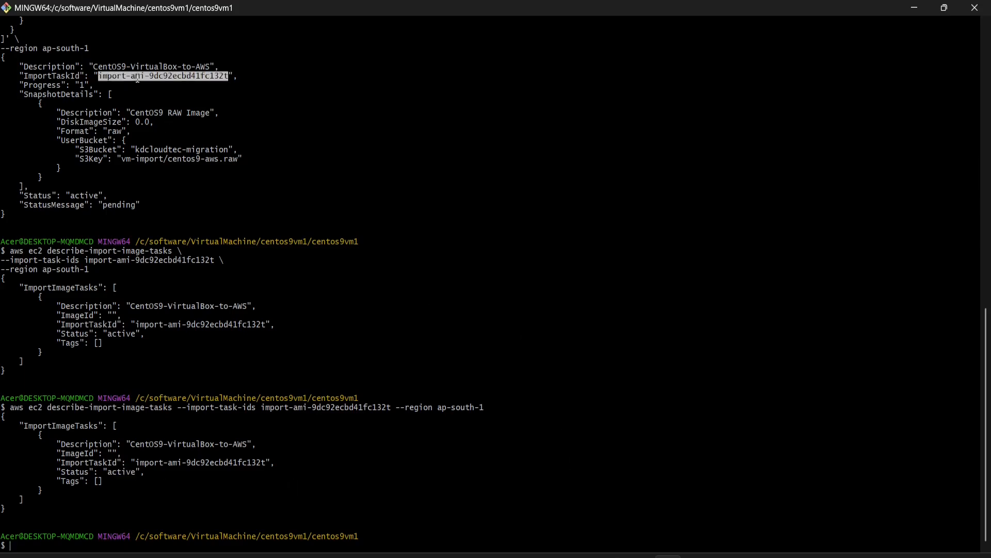
Check the import task once more with describe-import-image-tasks and highlight the StatusMessage value
key(Up)
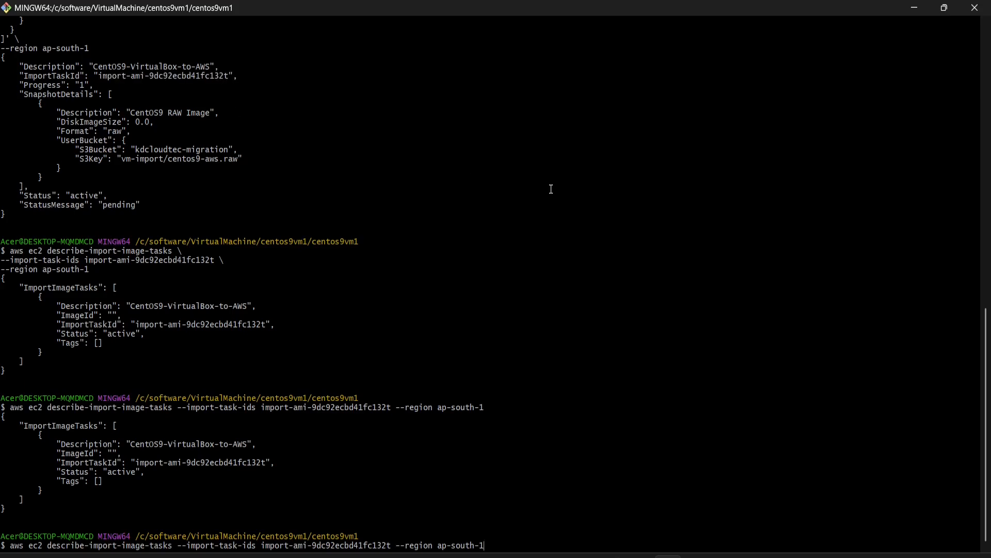
key(Return)
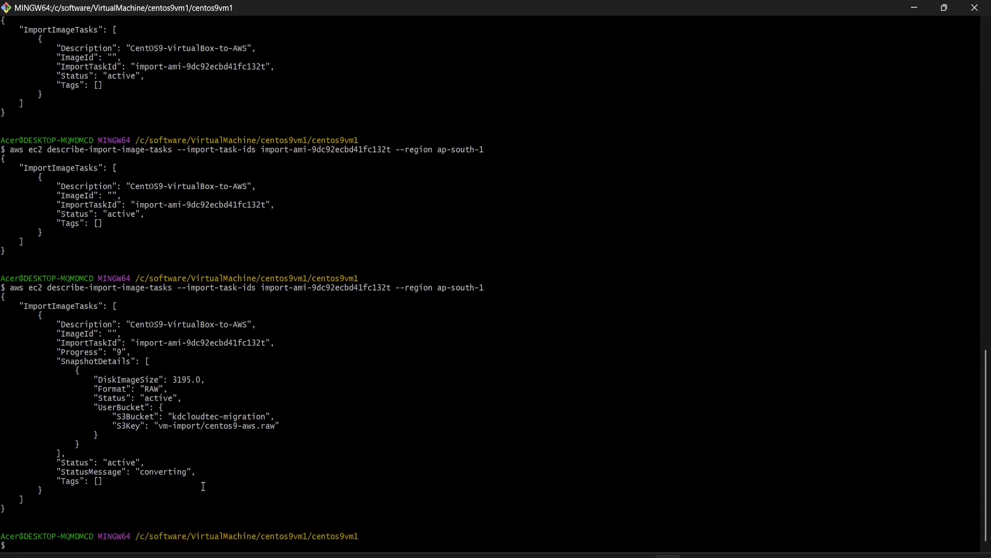
double_click(167, 472)
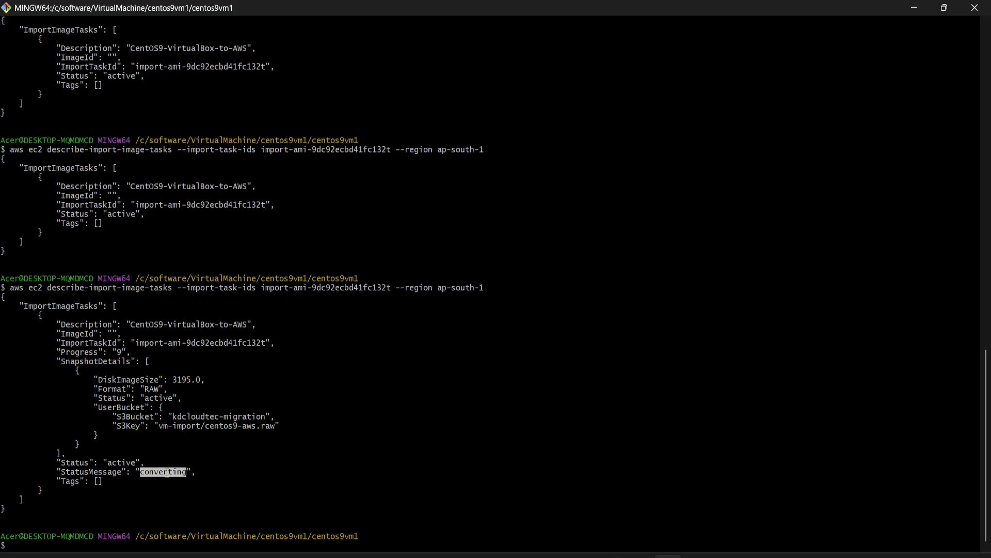
Switch to the browser, find the EC2 service in the AWS console and open its list of AMIs
key(alt+Tab)
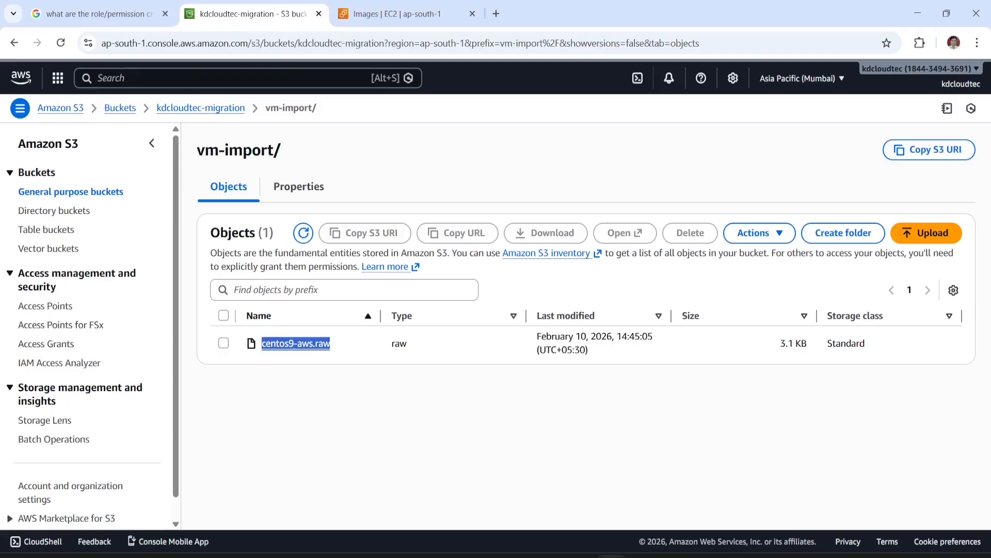
key(alt+Tab)
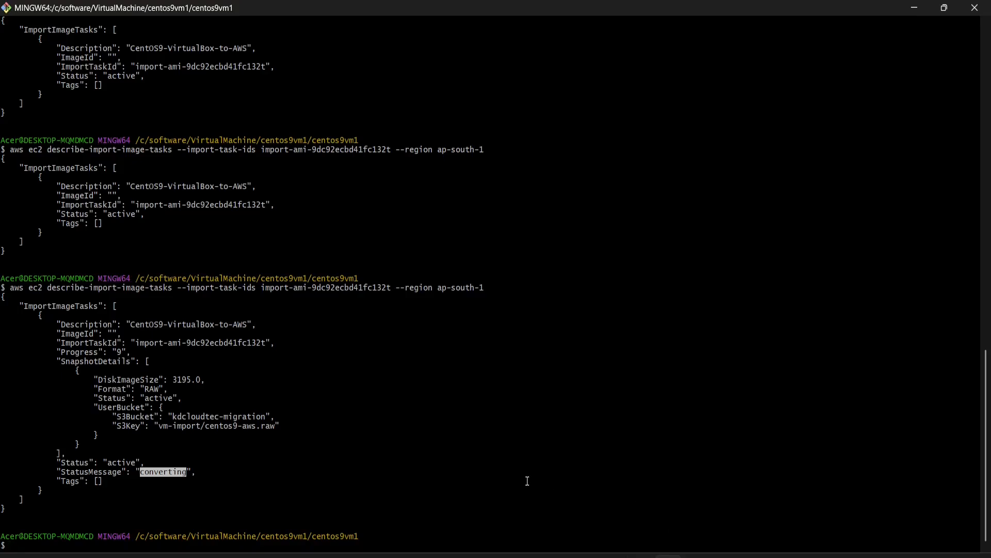
key(alt+Tab)
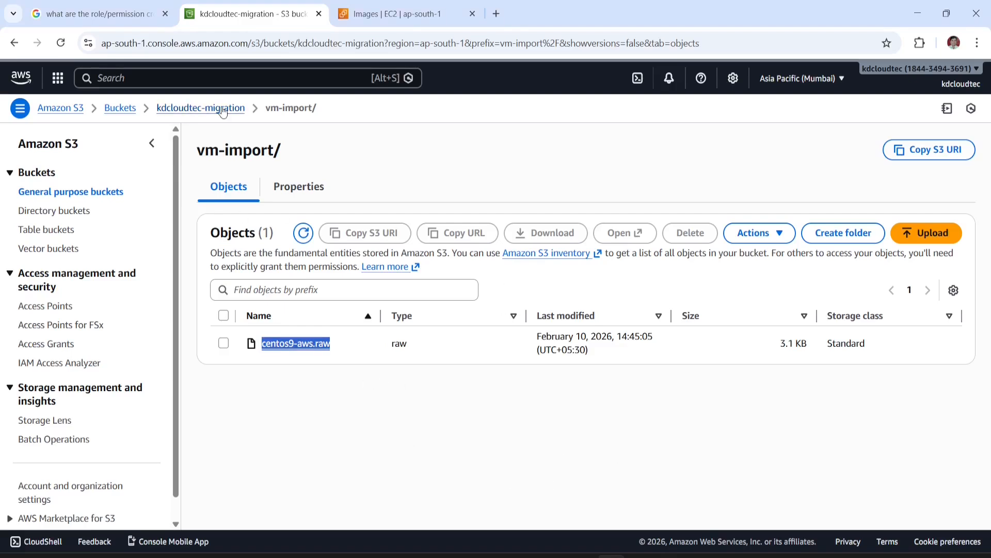
click(215, 77)
text(ec2)
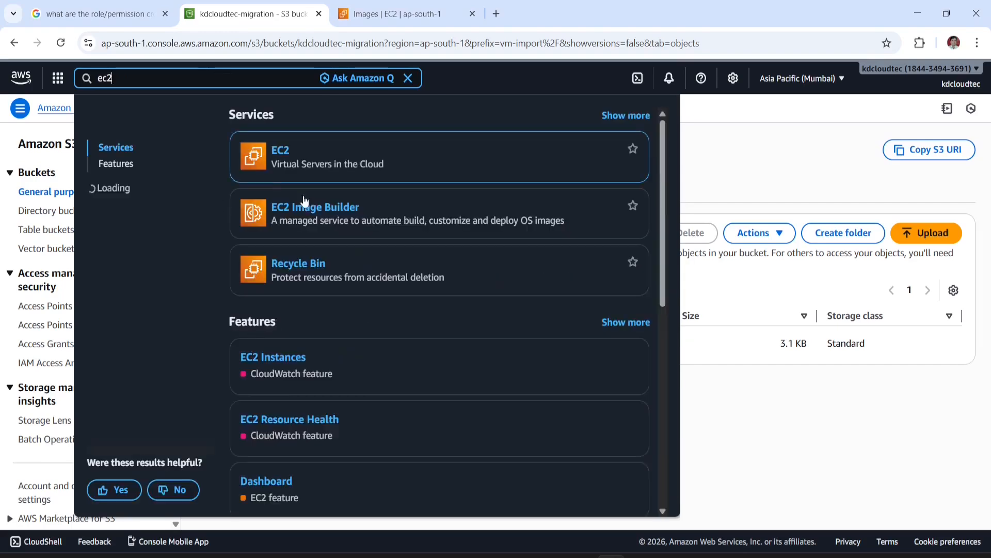
click(275, 159)
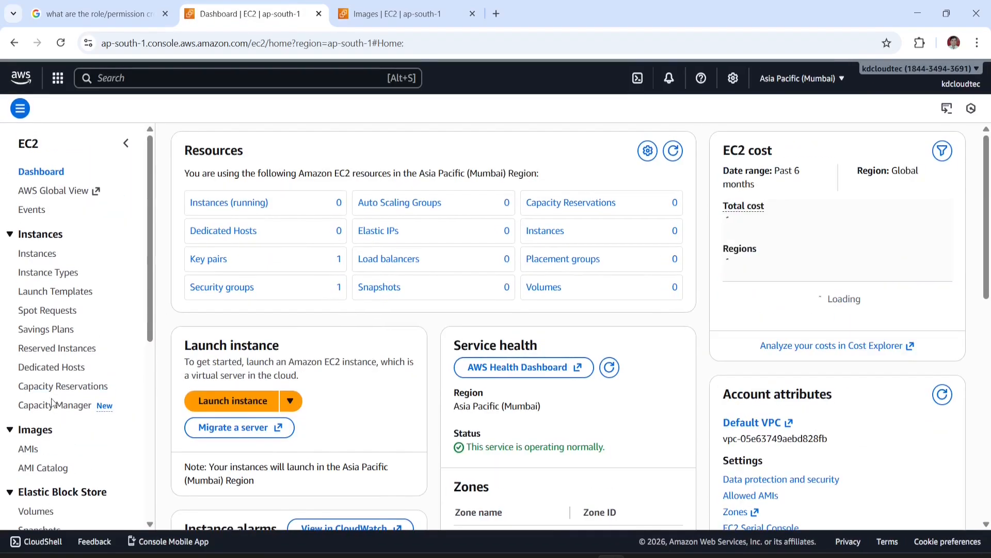
click(27, 455)
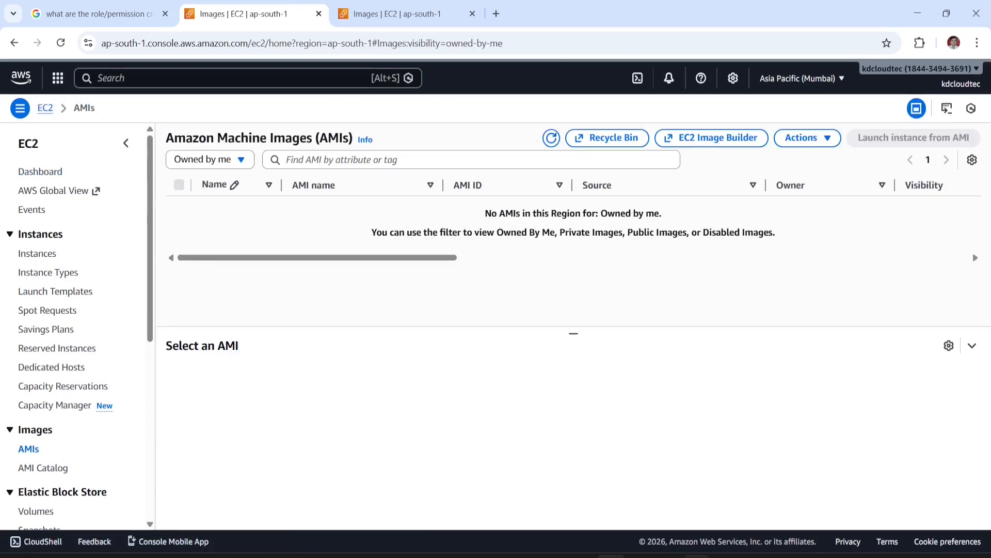
Review the example imported AMI name on the PowerPoint slide and return to the AMIs list in the browser
click(696, 556)
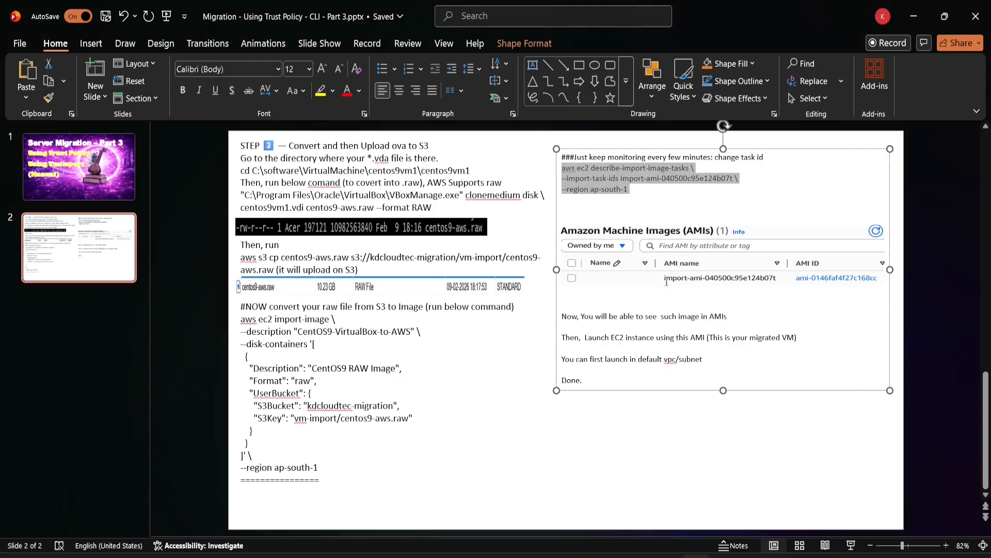
click(733, 467)
click(670, 275)
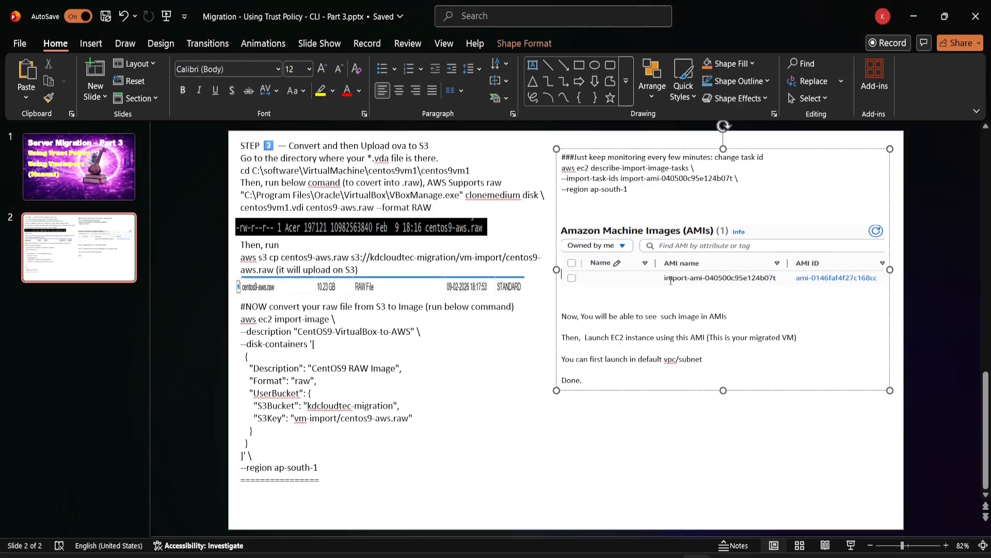
double_click(772, 279)
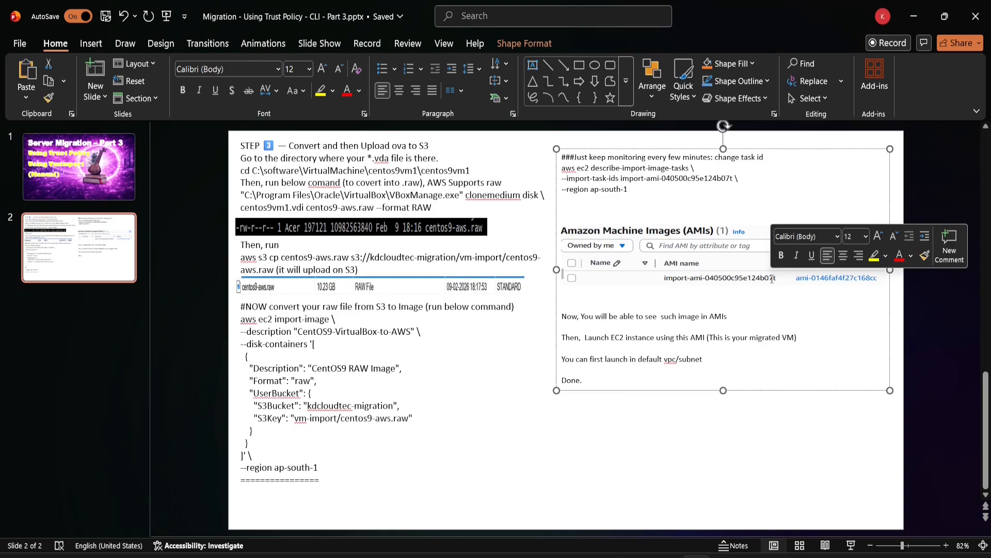
key(alt+Tab)
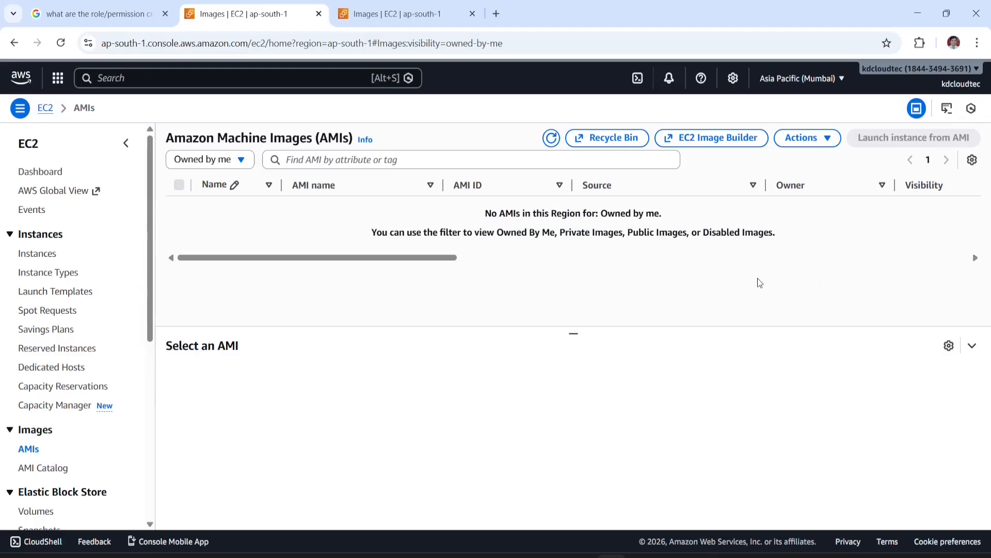
Filter the AMIs list to public images and widen the AMI name column
click(238, 164)
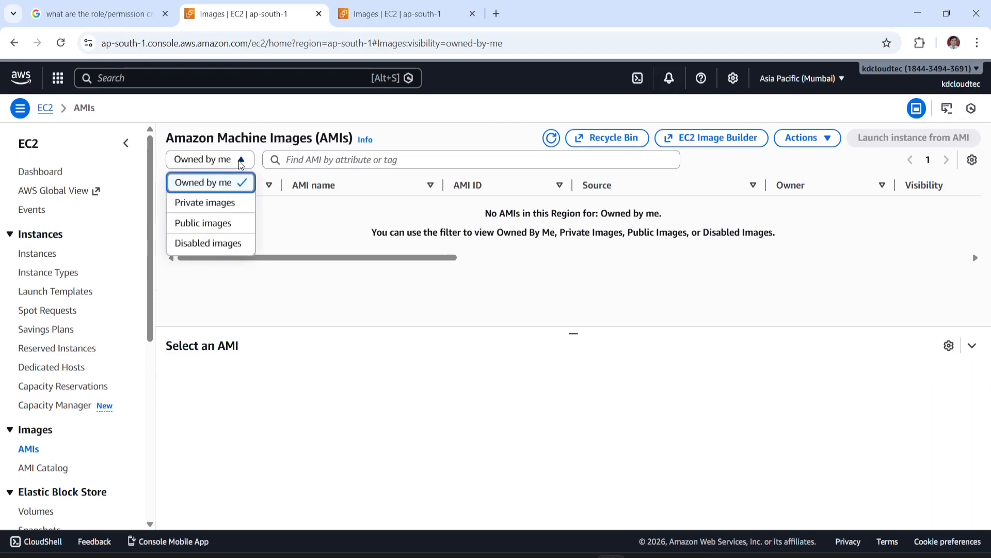
click(211, 229)
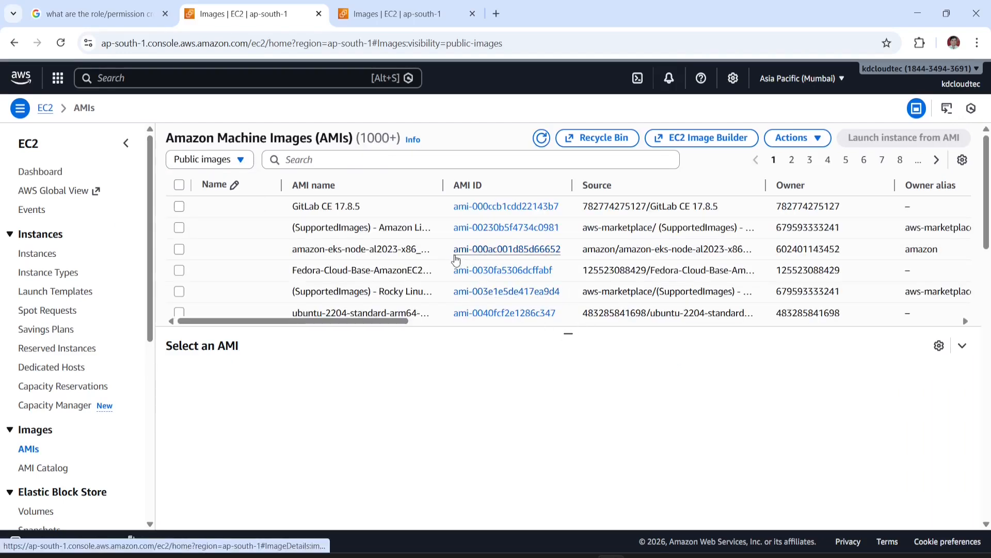
drag(443, 184, 562, 186)
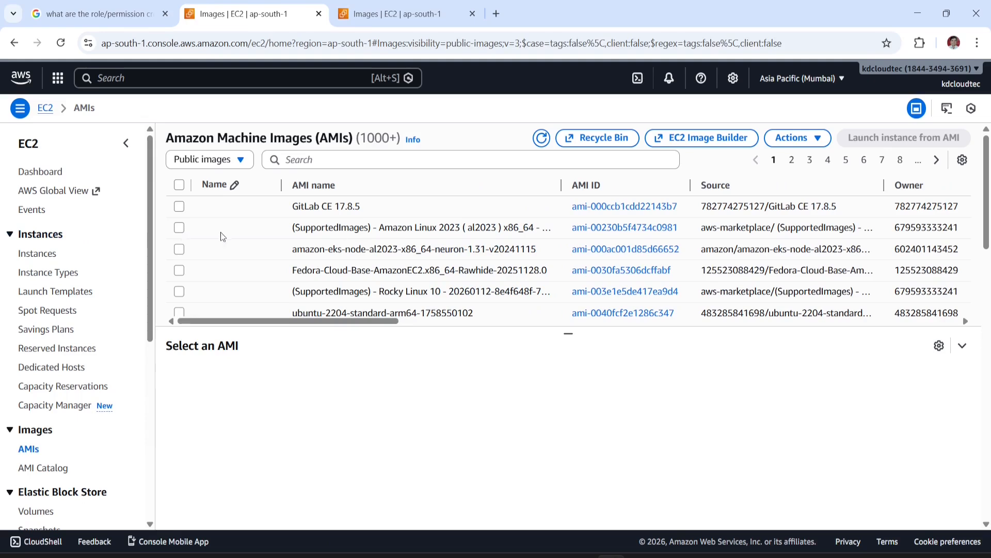
Start an instance launch from the (SupportedImages) Amazon Linux 2023 x86_64 AMI and name the instance migratedvm
click(178, 228)
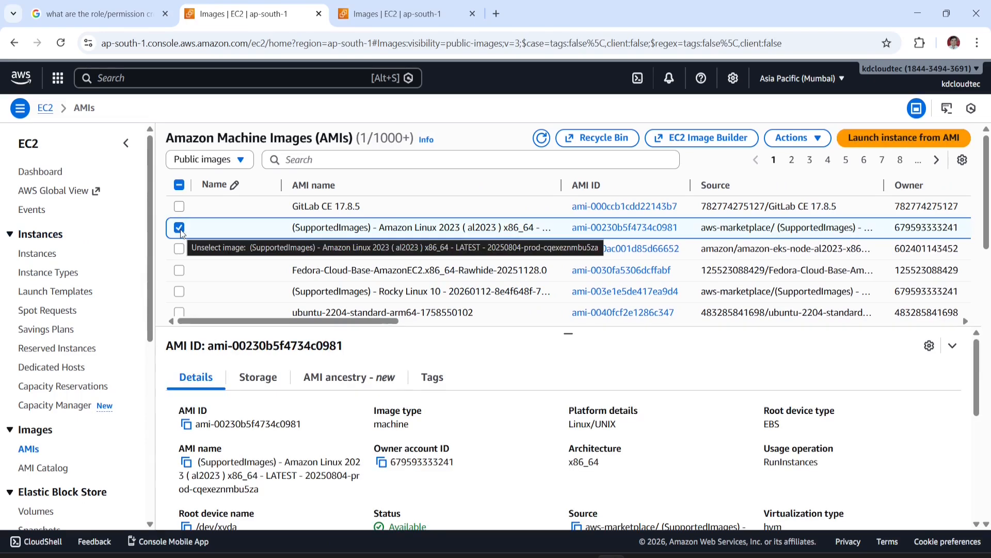
click(882, 144)
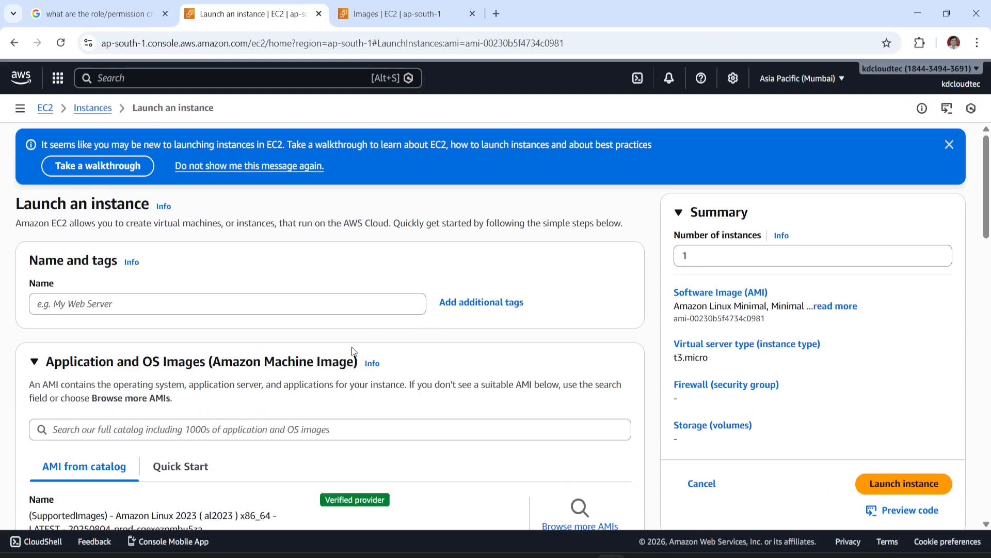
click(305, 305)
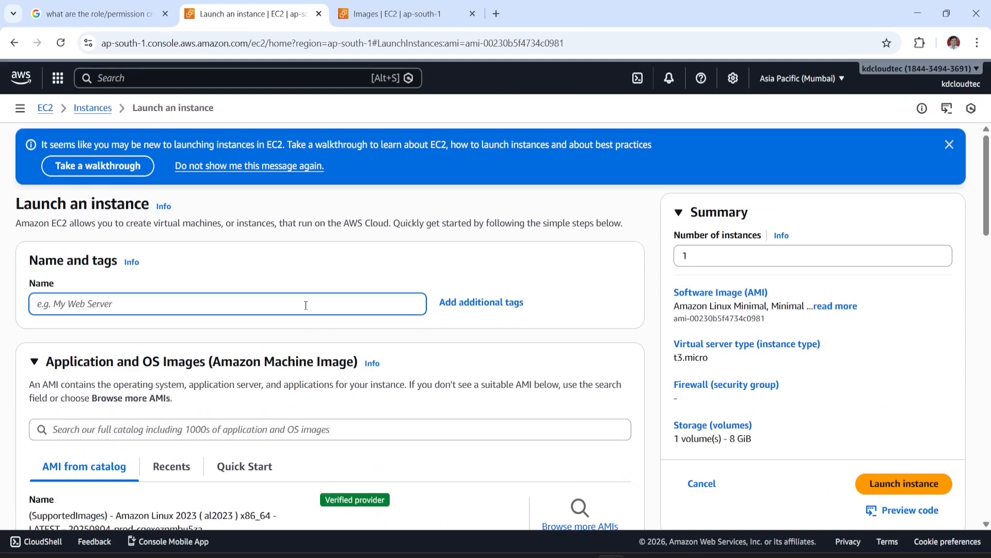
text(migrated)
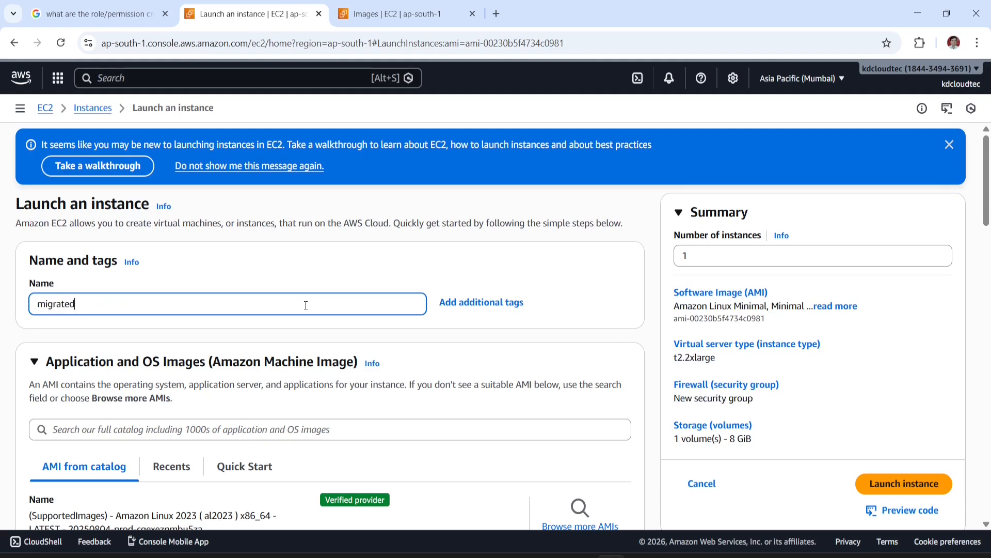
text(vm)
Choose t2.micro as the instance type, and change the choice to t2.small
drag(985, 211, 969, 349)
click(458, 289)
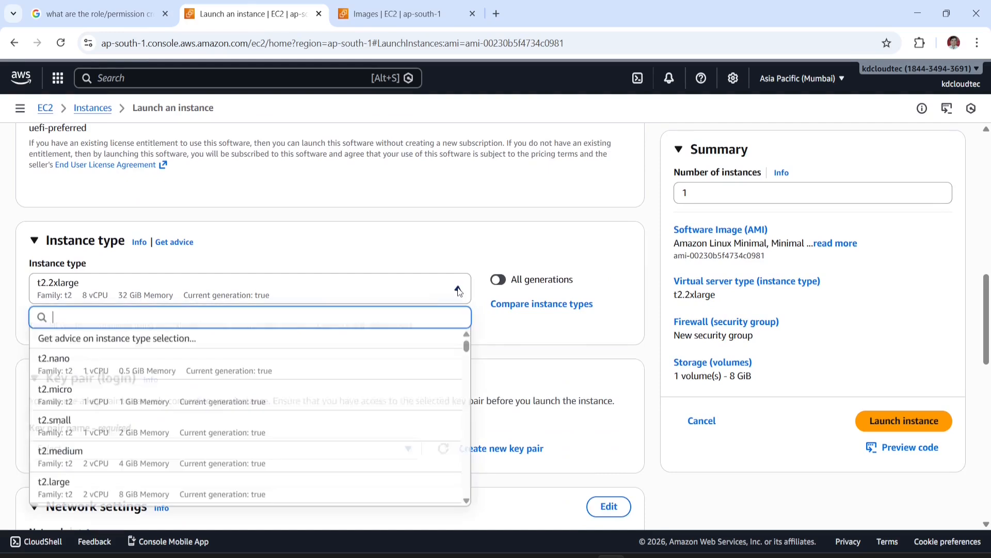
click(96, 404)
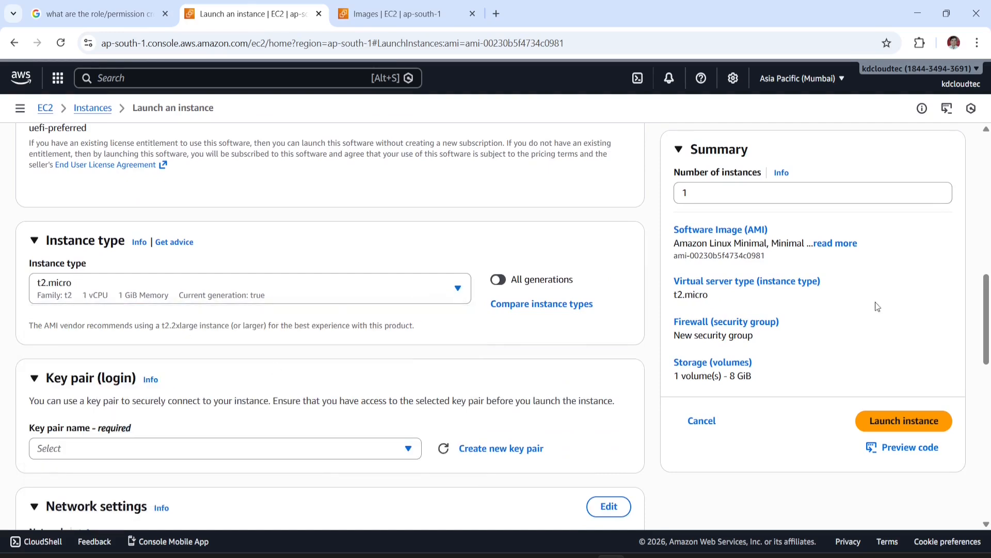
click(461, 290)
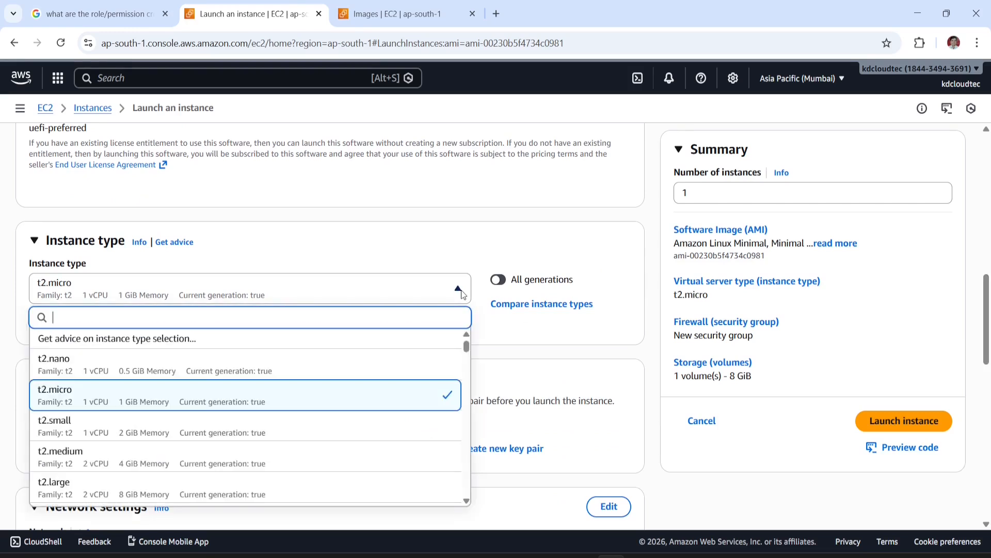
click(88, 430)
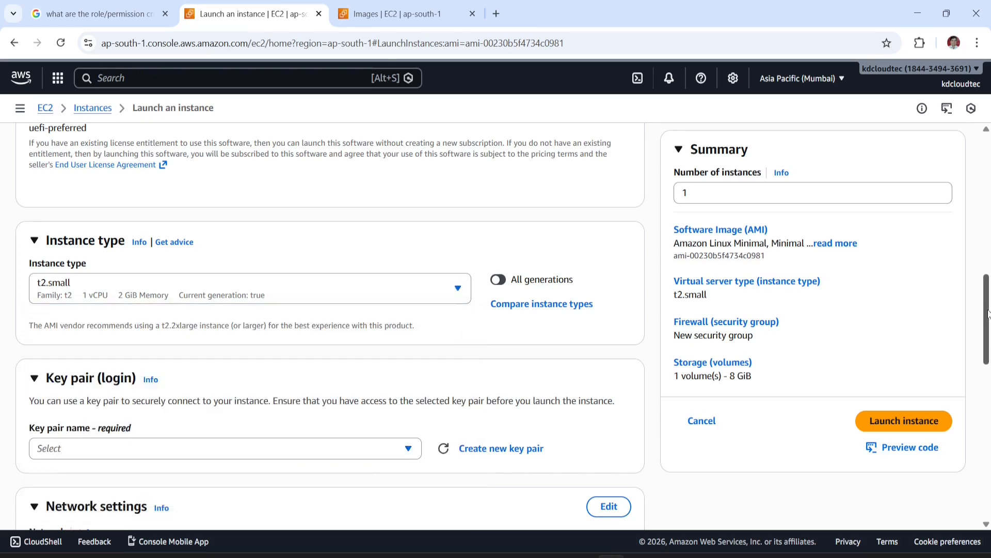
Select the existing migration key pair for logging in to the instance
drag(986, 314, 985, 358)
click(406, 255)
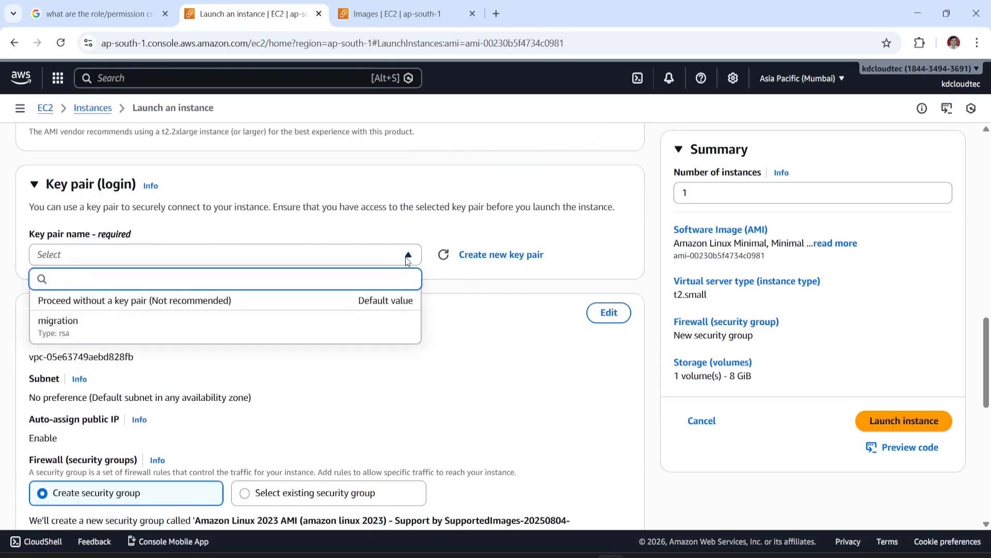
click(126, 327)
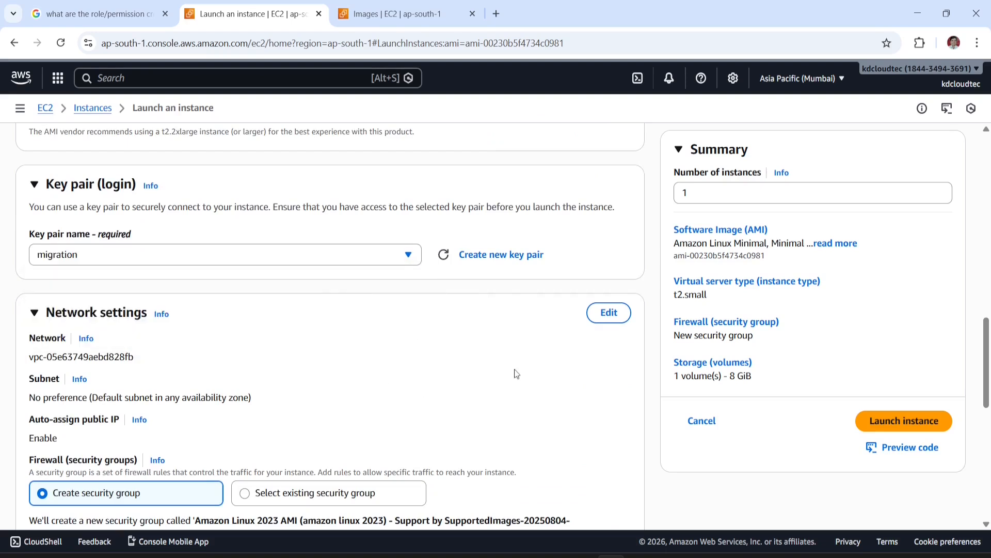
Edit the network settings and assign subnet-03ec7884ec1ca2f73 in availability zone ap-south-1a to the instance
click(610, 312)
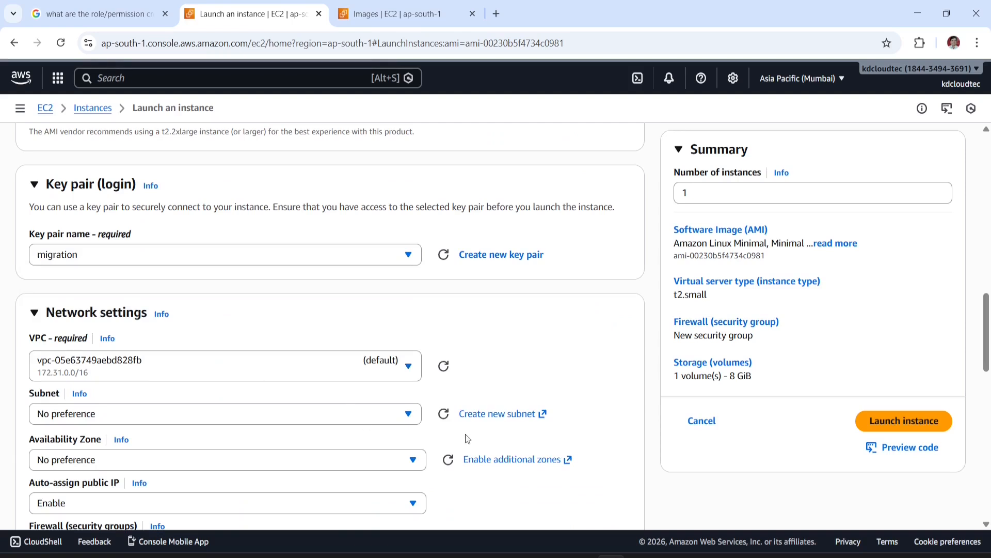
click(407, 416)
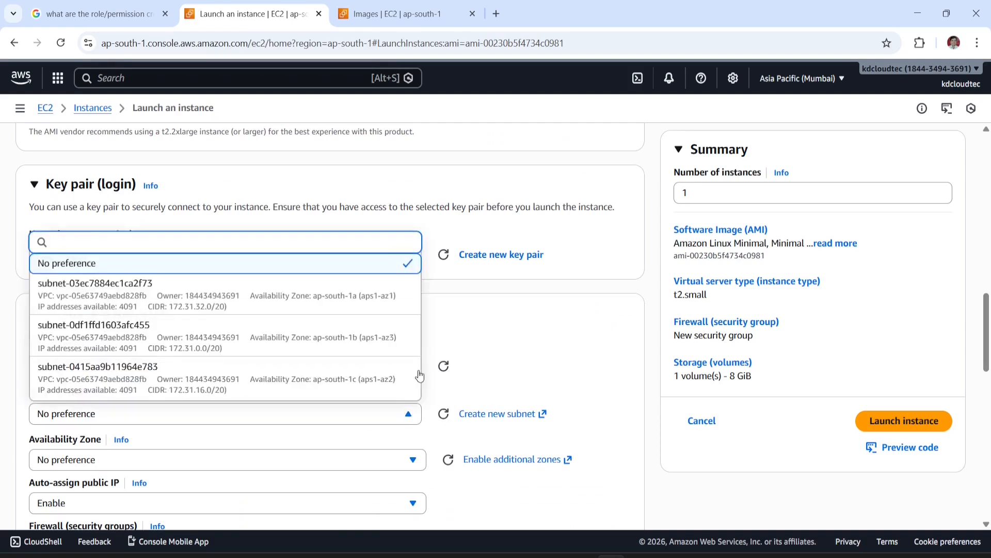
click(126, 297)
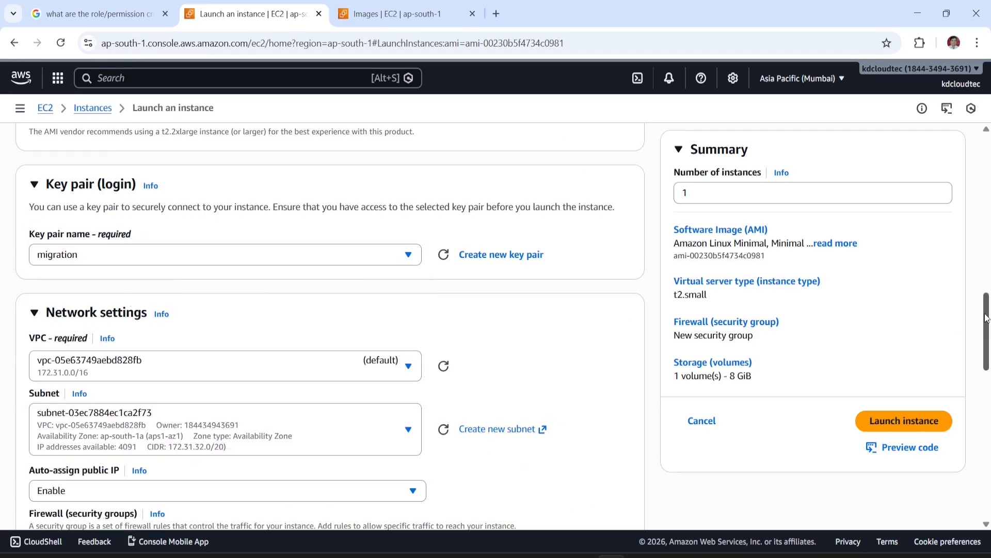
scroll(196, 220, down, 4)
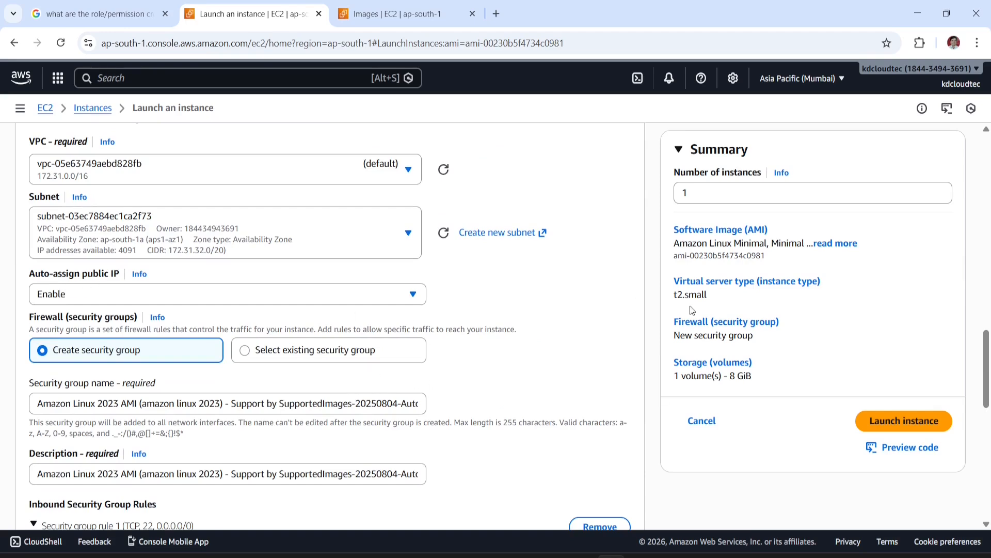
Add a second inbound security group rule that allows HTTP with My IP as its source type
scroll(987, 356, down, 3)
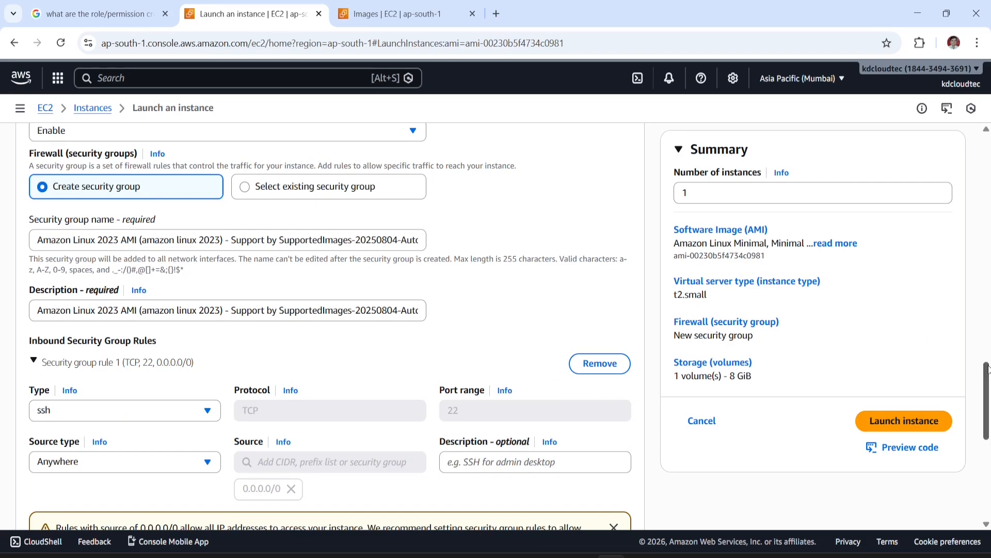
drag(987, 369, 987, 397)
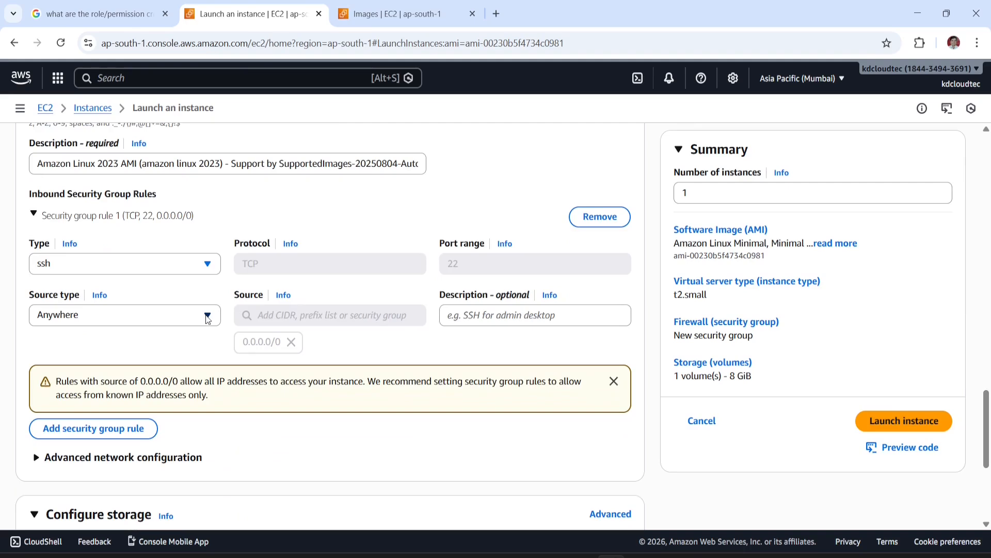
click(105, 432)
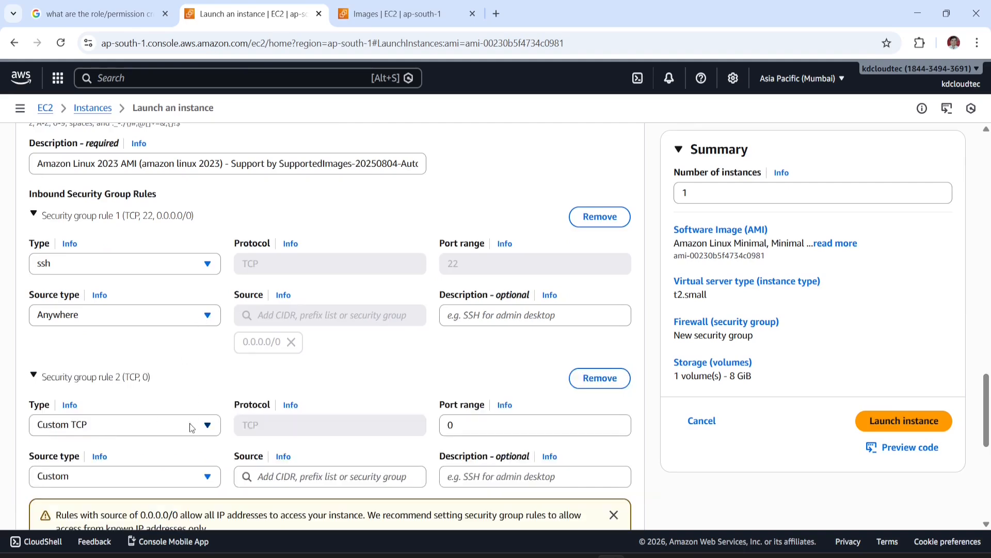
click(207, 425)
scroll(209, 382, down, 1)
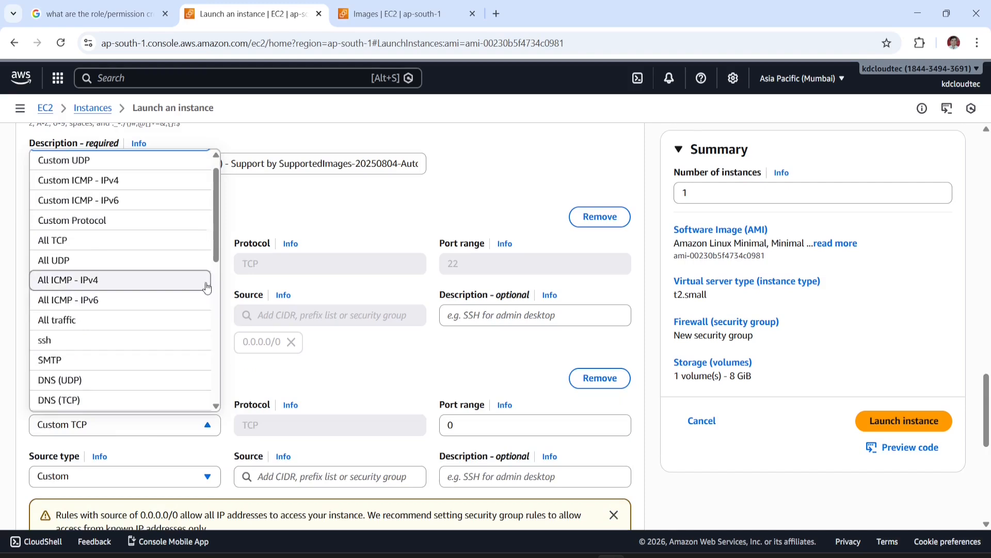
drag(218, 257, 208, 322)
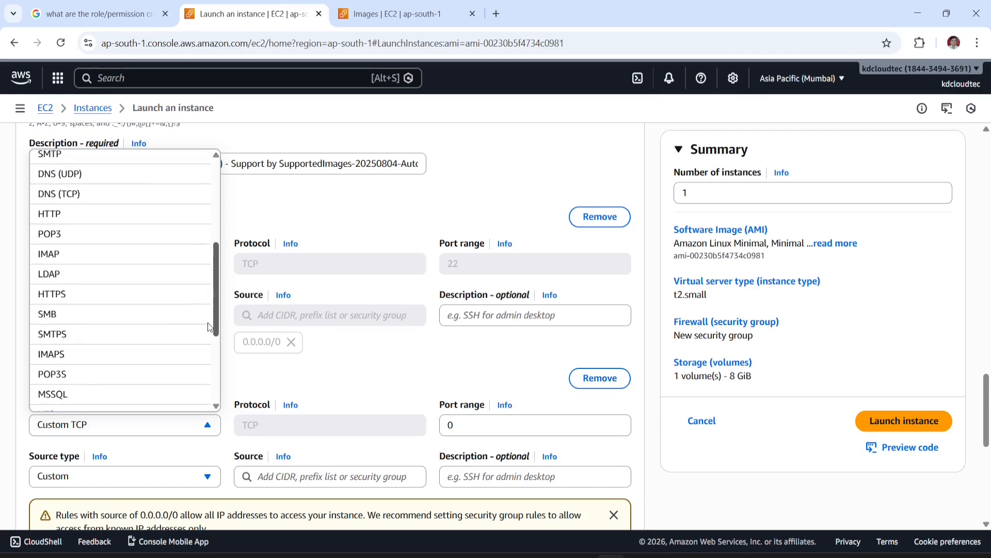
click(78, 221)
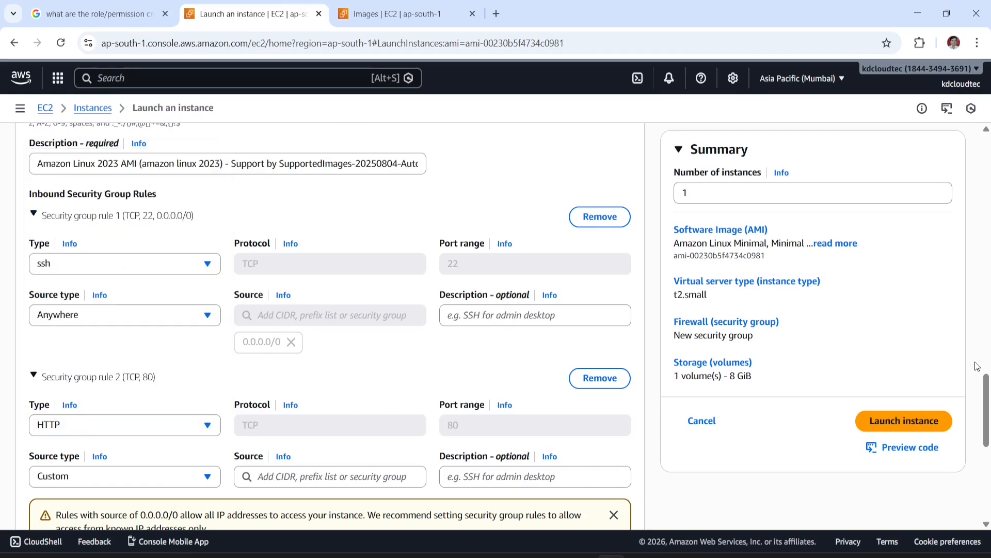
drag(987, 396, 984, 435)
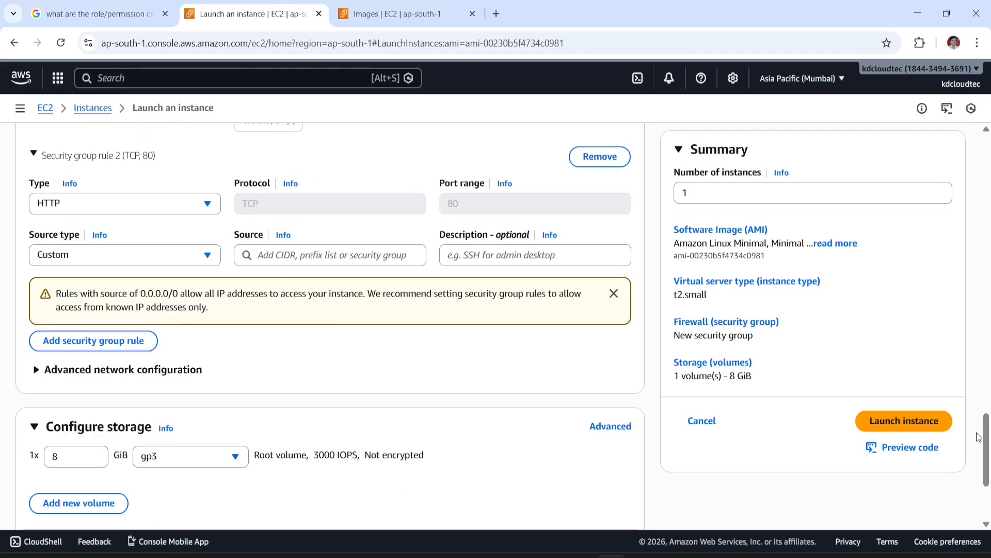
click(209, 259)
click(46, 317)
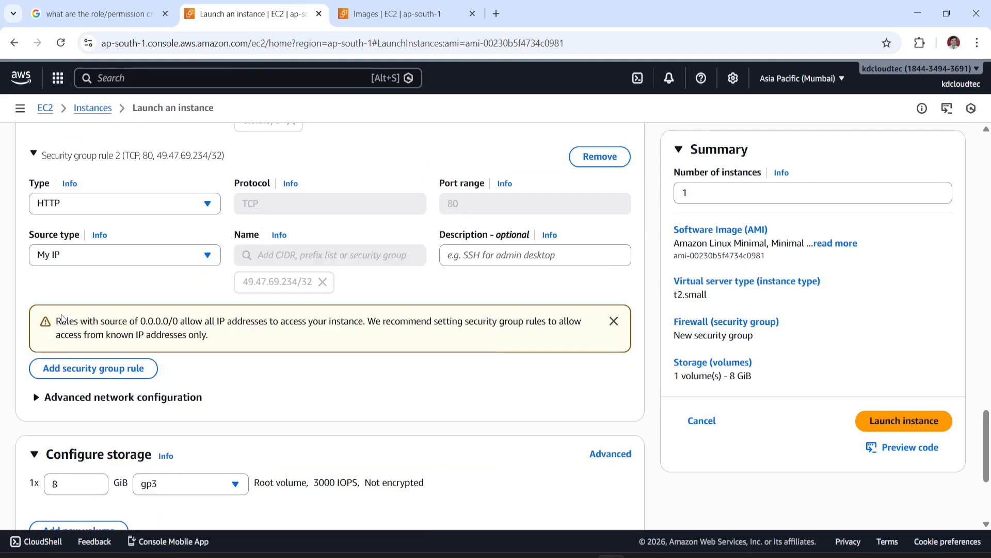
Change the instance type to t2.micro, review the configuration, and try to launch the instance
drag(988, 439, 988, 251)
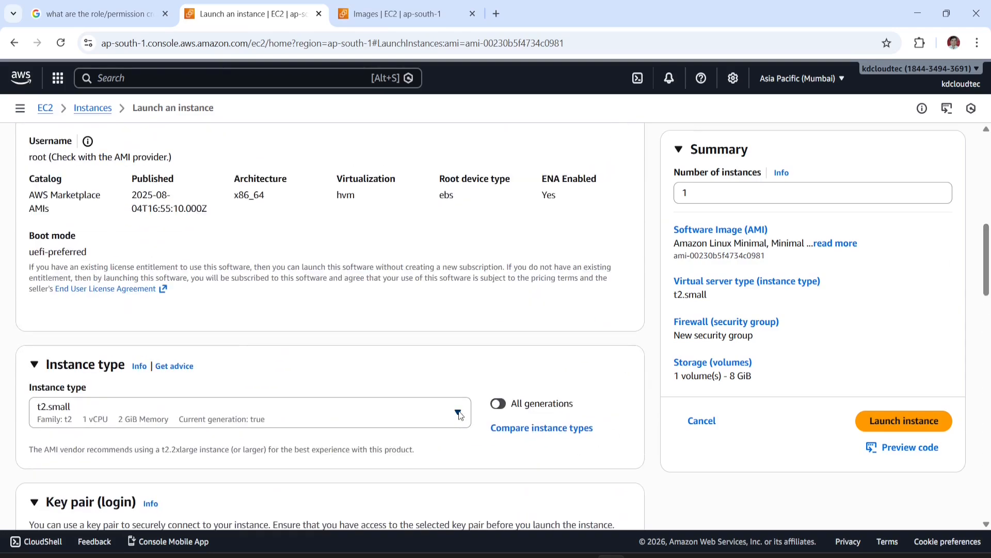
click(459, 414)
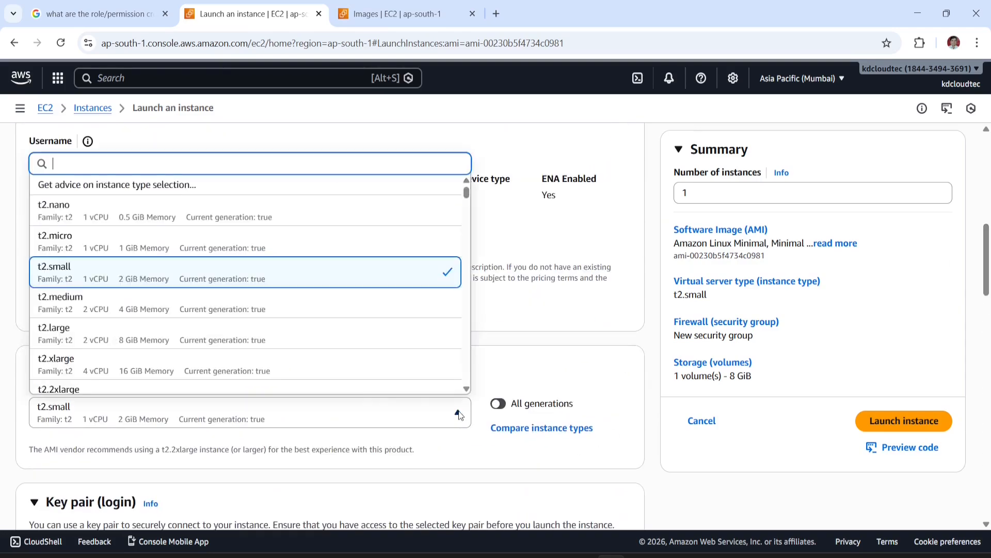
click(135, 242)
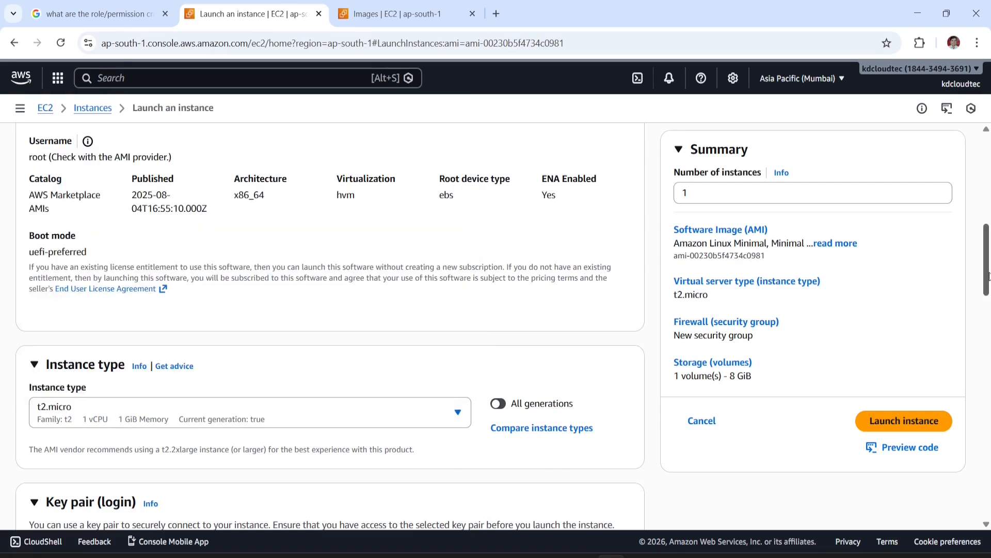
drag(988, 275, 980, 204)
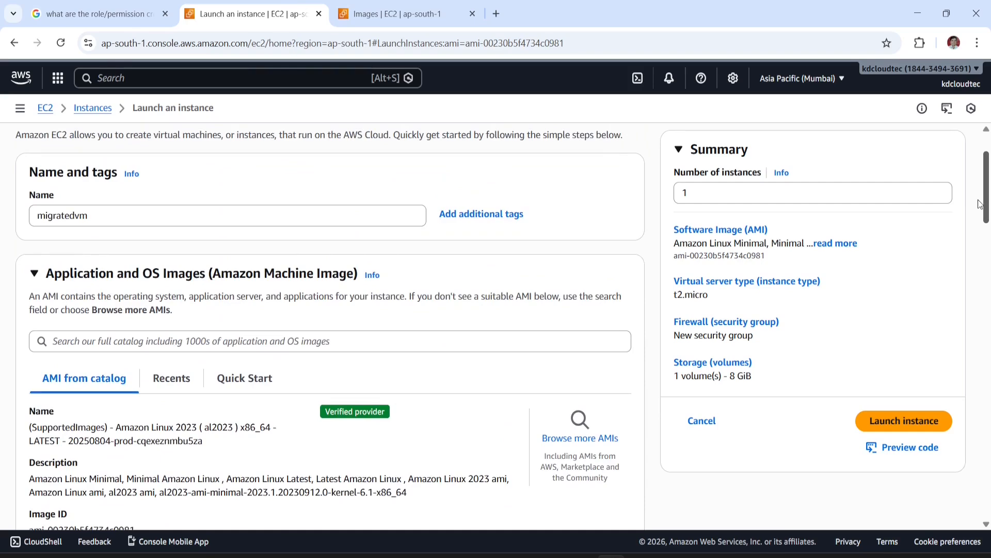
drag(980, 204, 956, 490)
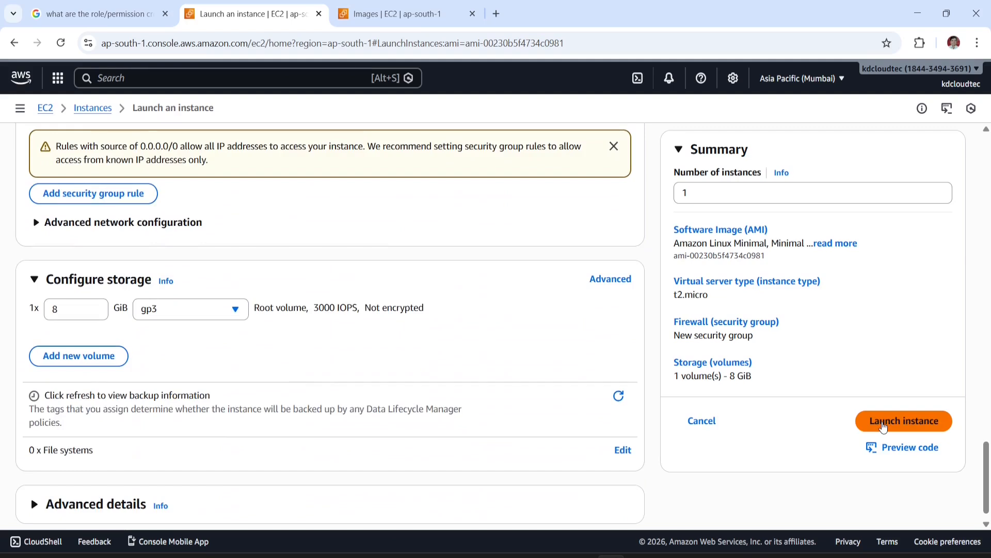
click(882, 427)
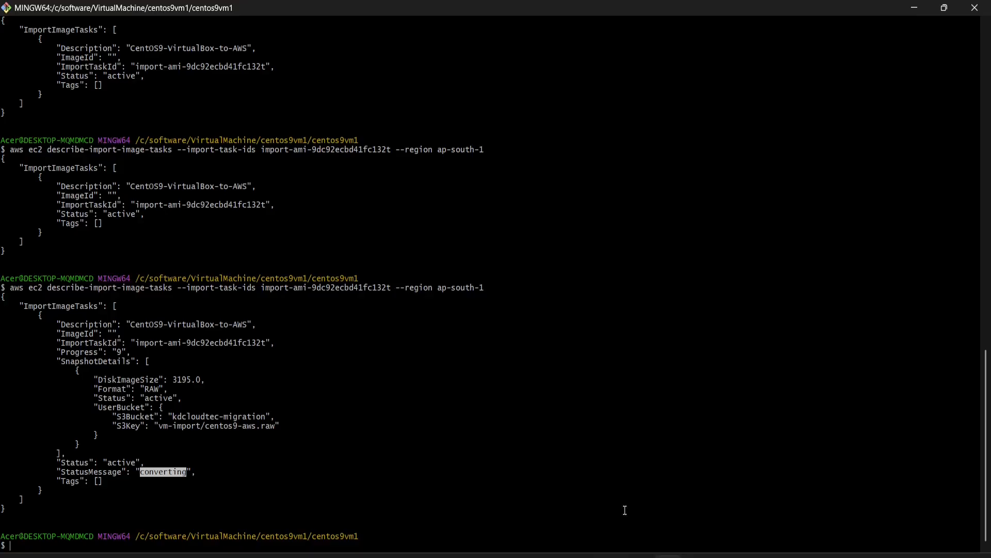
Switch to the Git Bash terminal, print the working directory, and list the contents of this folder and its parent
click(589, 464)
text(pwd)
key(Return)
text(ls)
key(Return)
text(cd .)
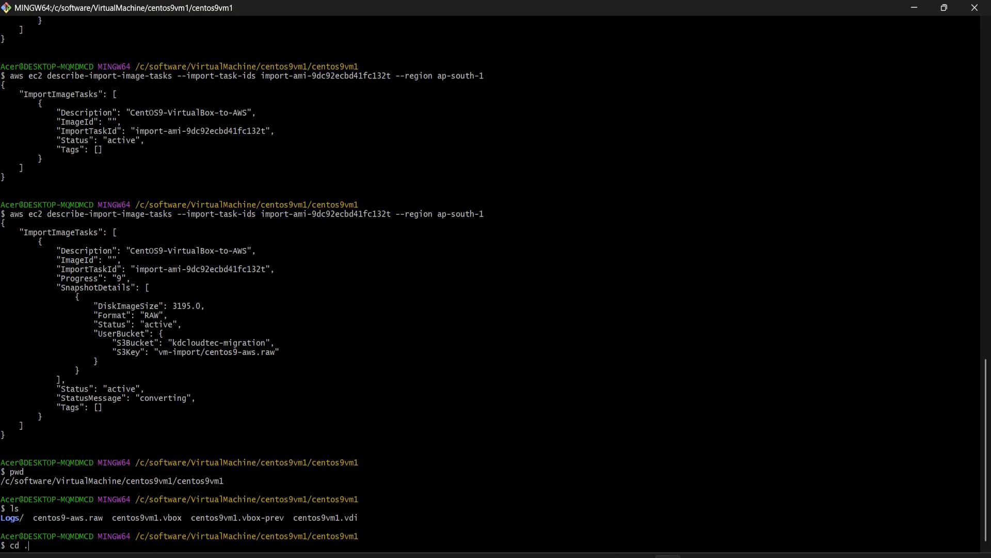
text(.)
key(Return)
text(ls)
key(Return)
Return to the home directory in the terminal and list its contents
text(cd)
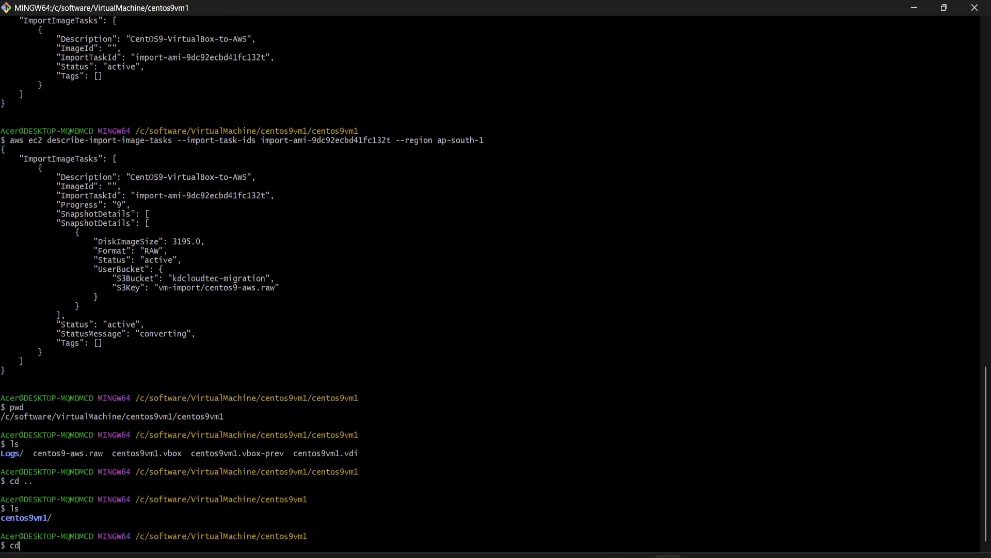
key(Return)
text(ls)
key(Return)
Change to the Downloads folder and list its files in detail to locate the migration.pem key file
text(cd )
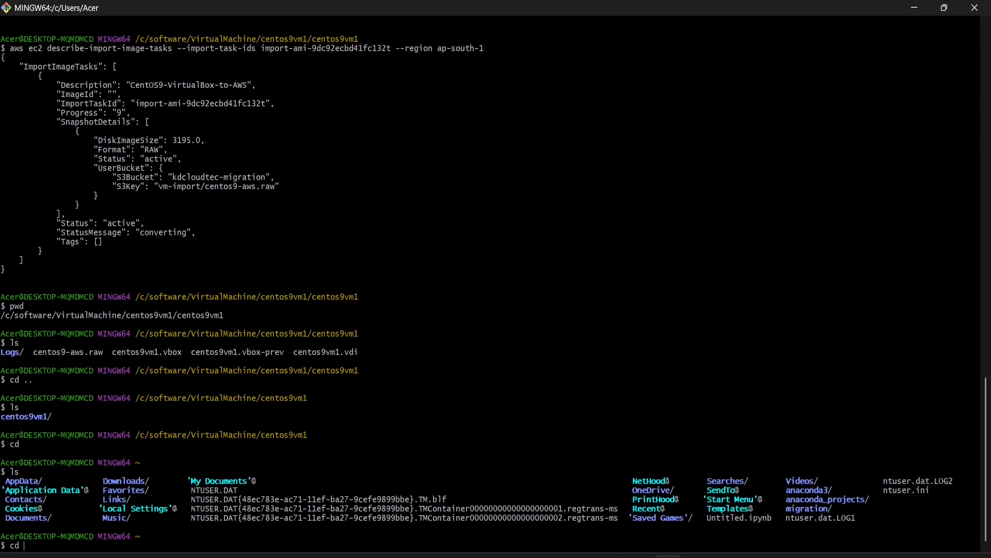
text(Dow)
key(Tab)
key(Return)
text(ls)
key(Return)
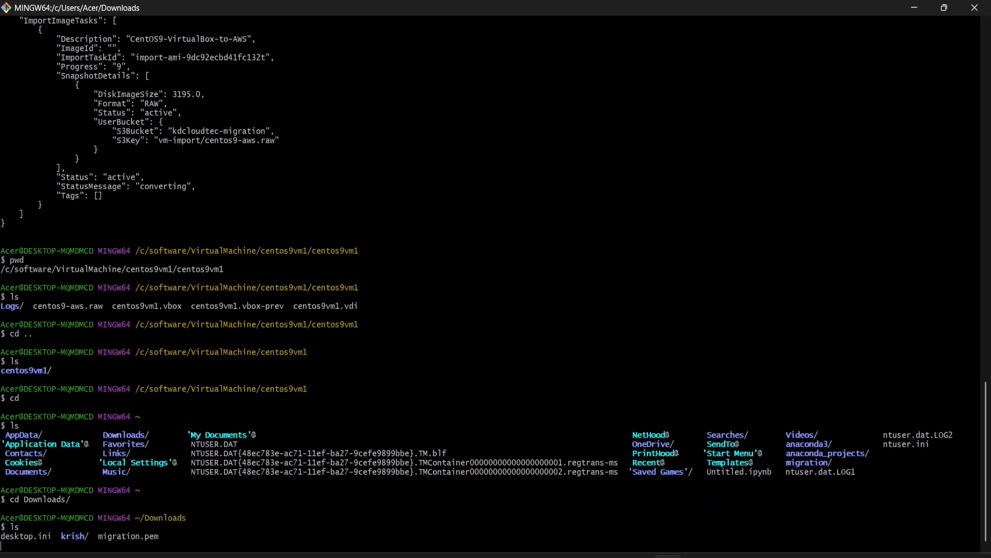
text(ls -la)
key(Return)
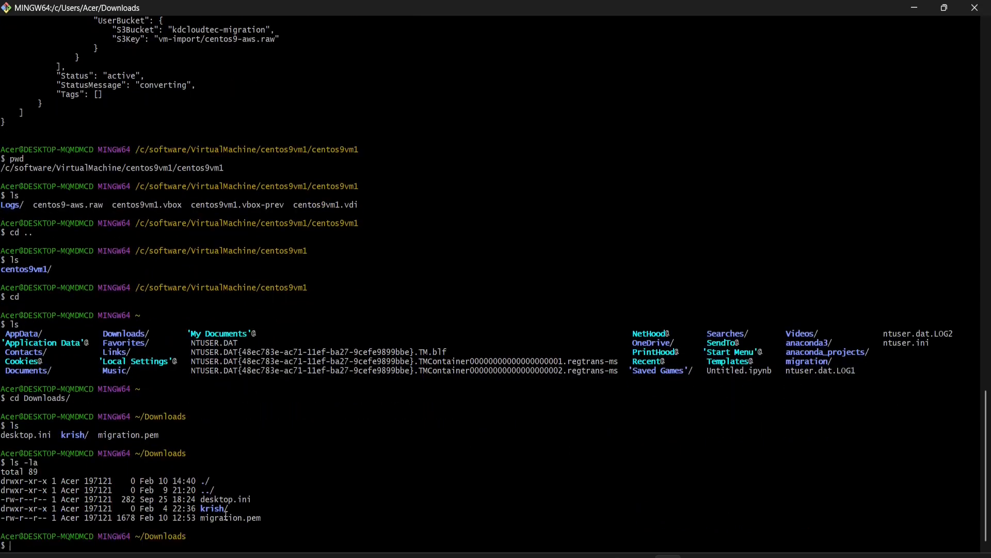
double_click(226, 516)
Switch to the EC2 console in the browser and cancel the failed instance launch
key(alt+Tab)
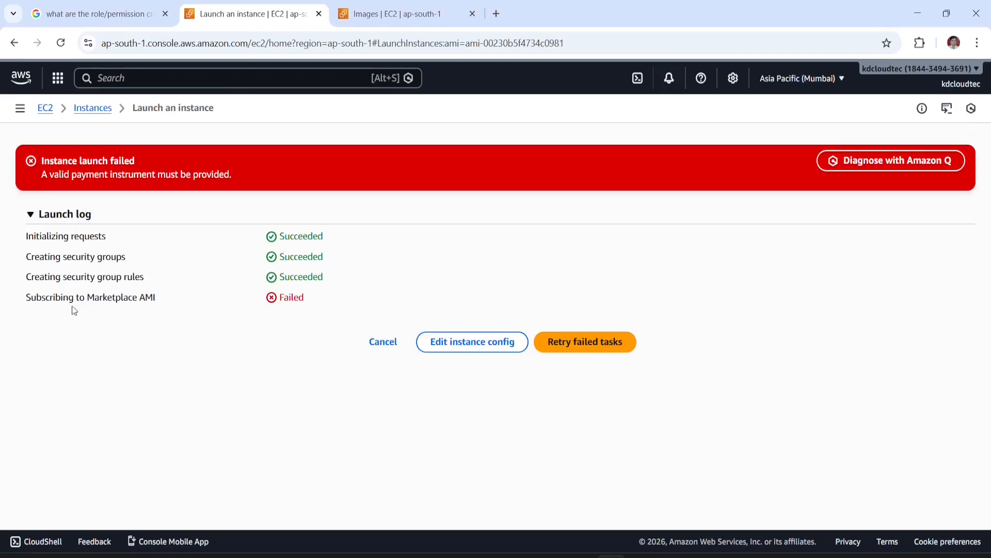
click(382, 342)
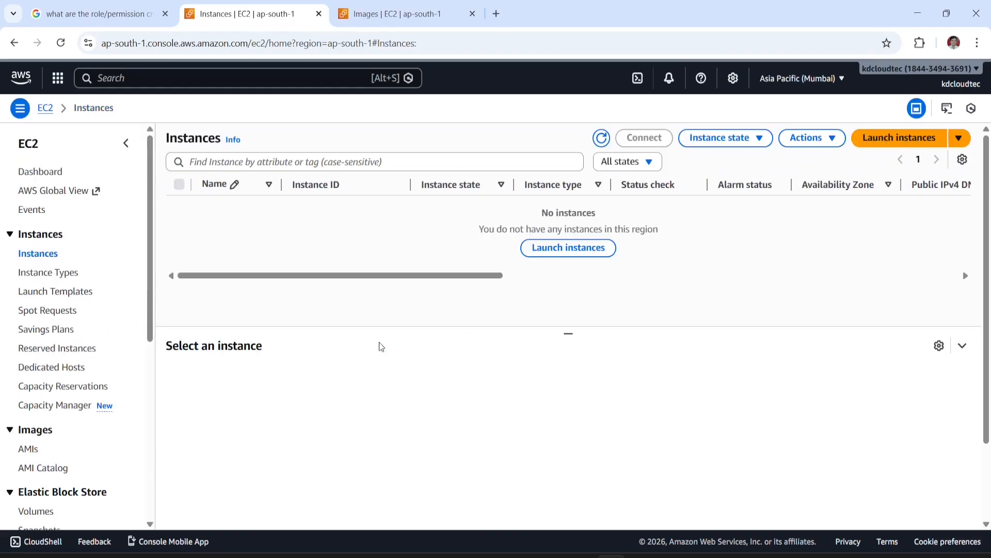
key(alt+Tab)
text(ssh )
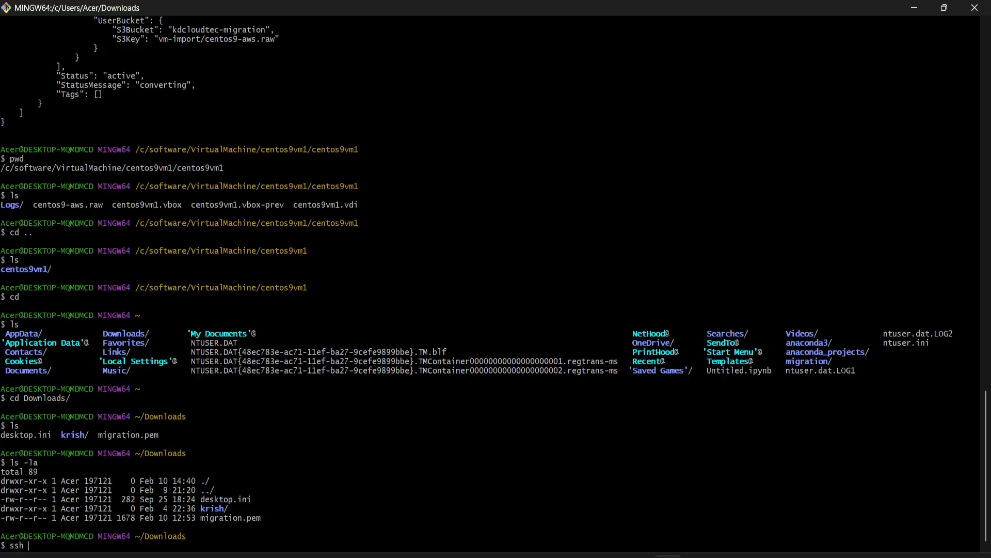
text(-i migra)
key(Tab)
text(ec2-use)
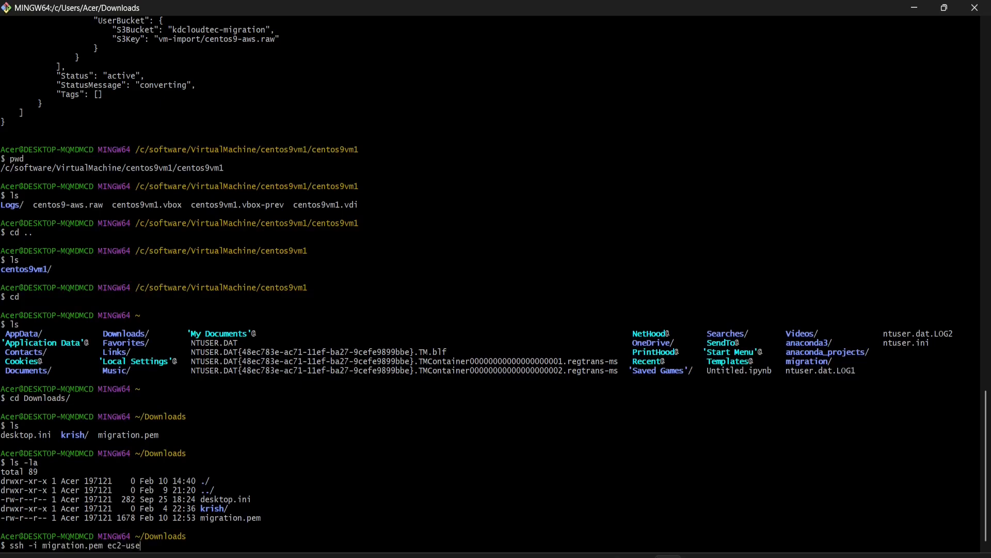
text(r@8.8.8.8)
key(Return)
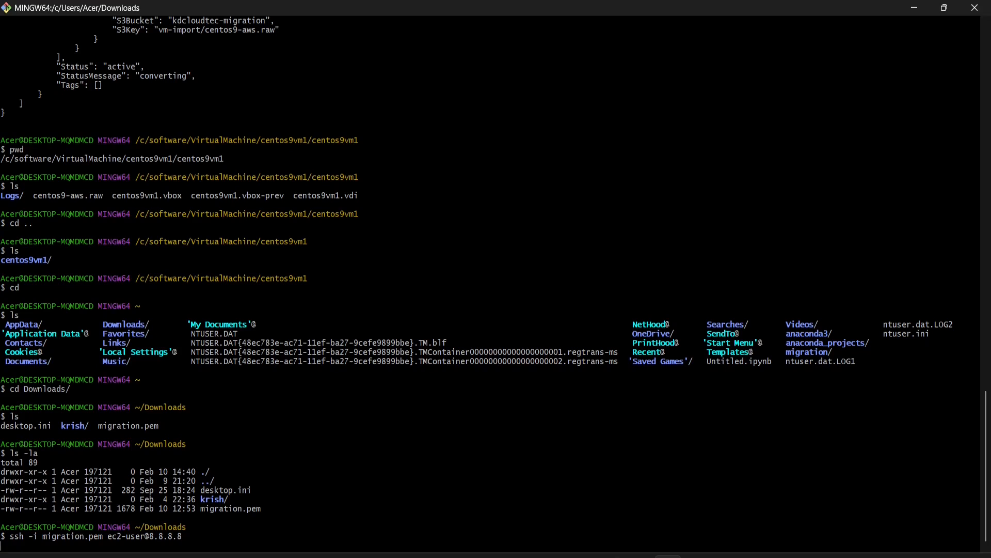
double_click(161, 538)
click(188, 550)
drag(151, 538, 212, 532)
click(212, 531)
key(ctrl+c)
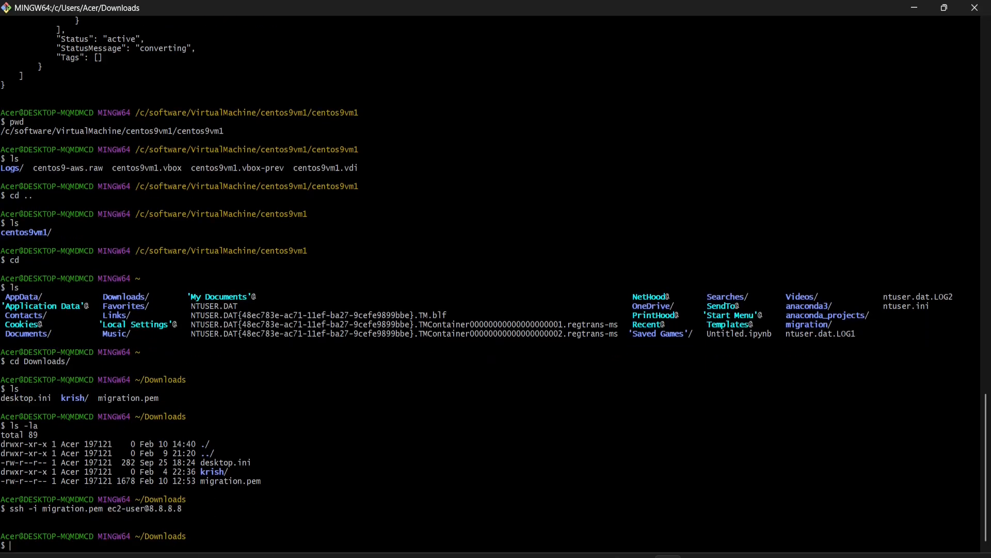
Switch to the EC2 console, refresh the instances list, and view the AMIs filtered to Owned by me
key(alt+Tab)
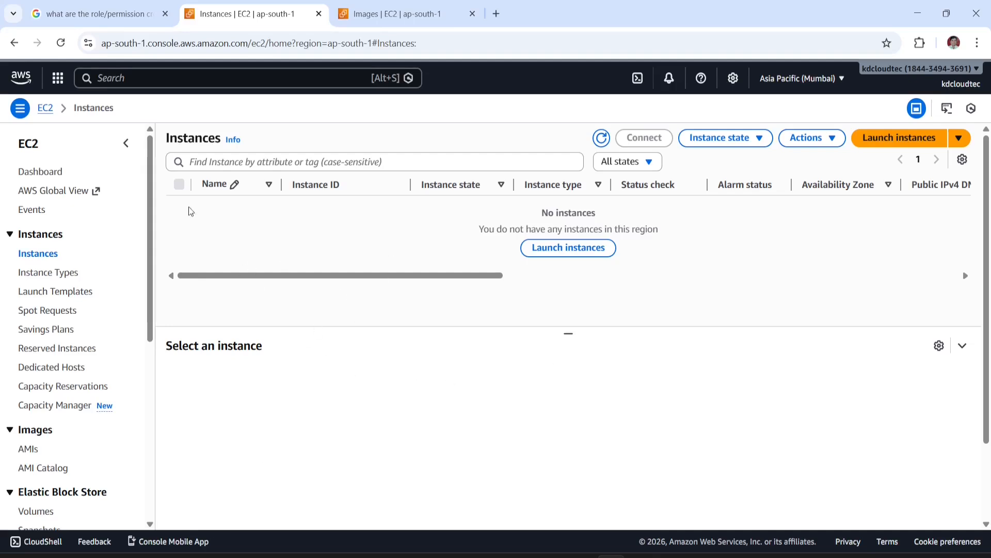
click(35, 236)
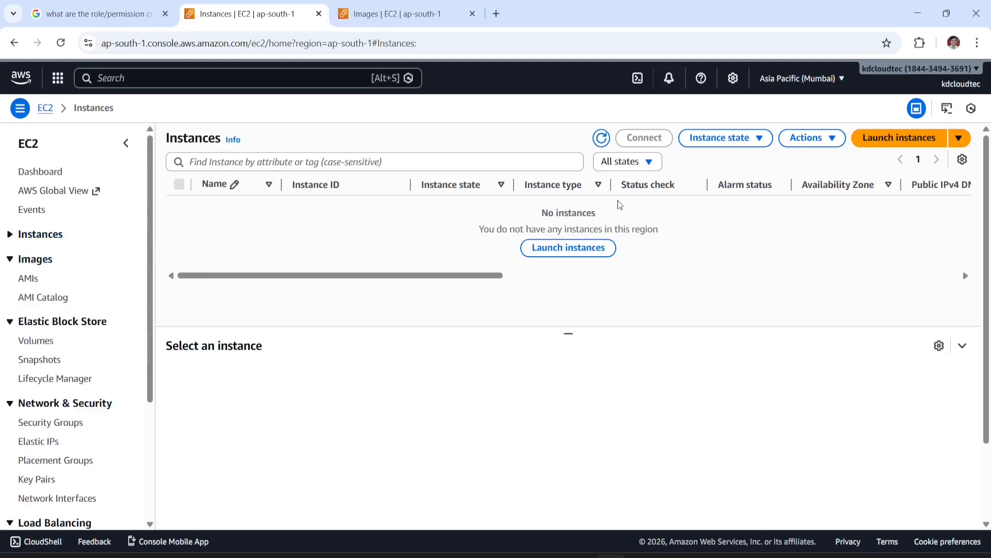
click(602, 138)
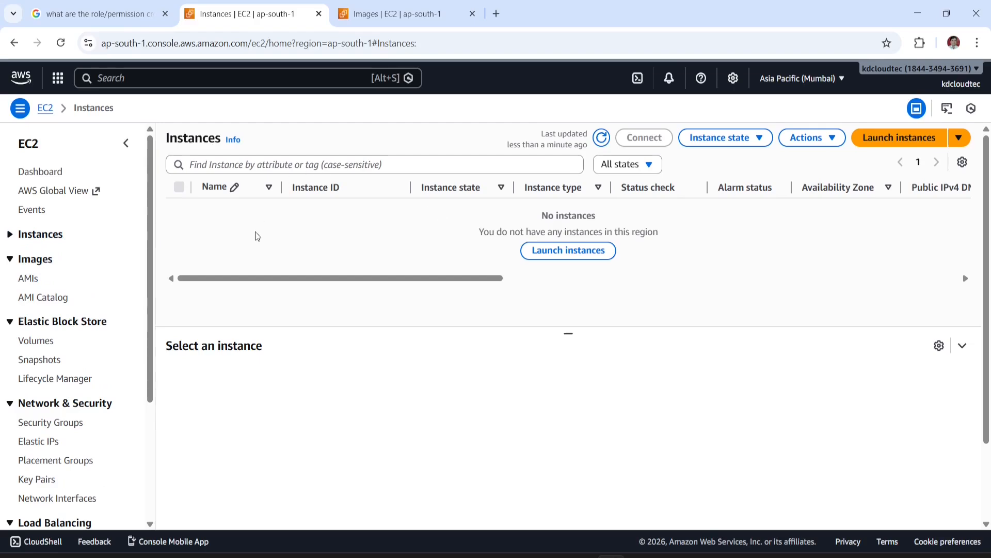
click(28, 281)
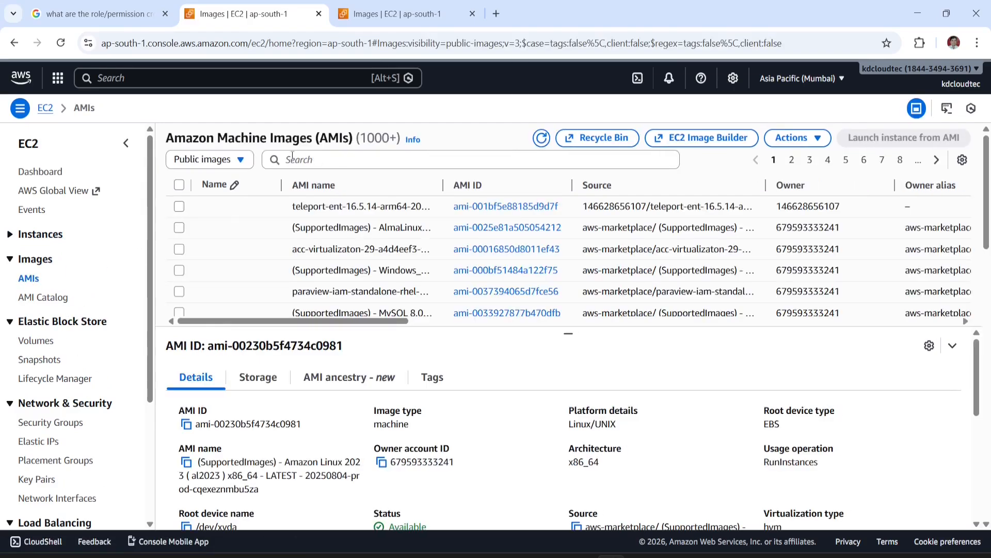
click(217, 159)
click(207, 182)
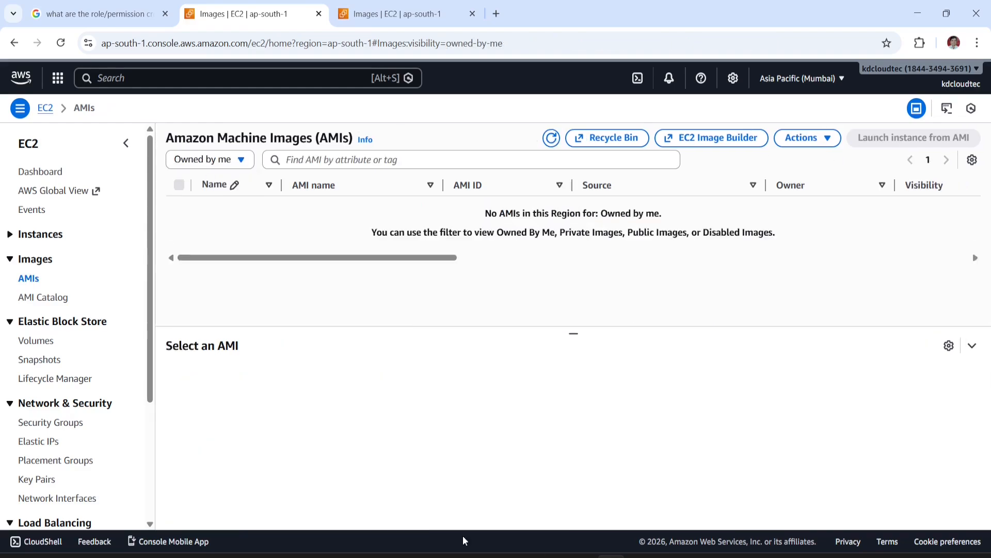
Switch to Git Bash and rerun aws ec2 describe-import-image-tasks for import-ami-9dc92ecbd41fc132t in region ap-south-1
click(668, 556)
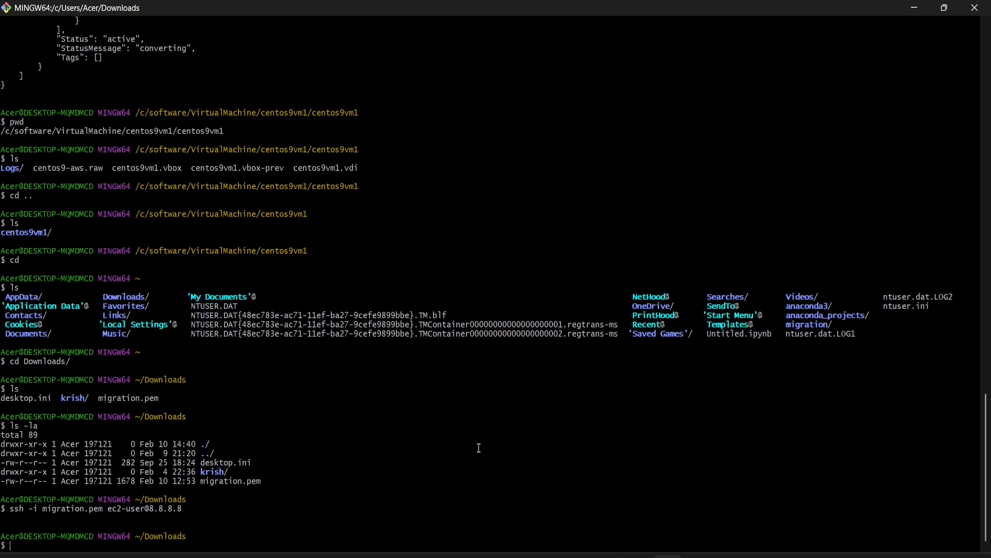
key(Up)
key(Up)
key(Up)
key(Up)
key(Up)
key(Up)
key(Up)
key(Up)
key(Up)
key(Up)
key(Up)
key(Return)
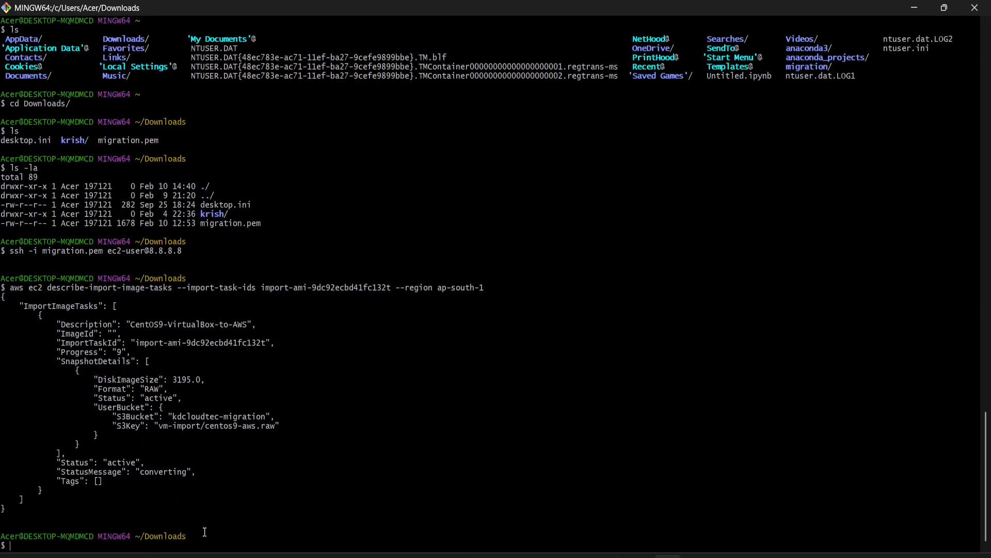
Highlight the status message and the S3 key of the source image in the import task output
double_click(158, 472)
double_click(217, 425)
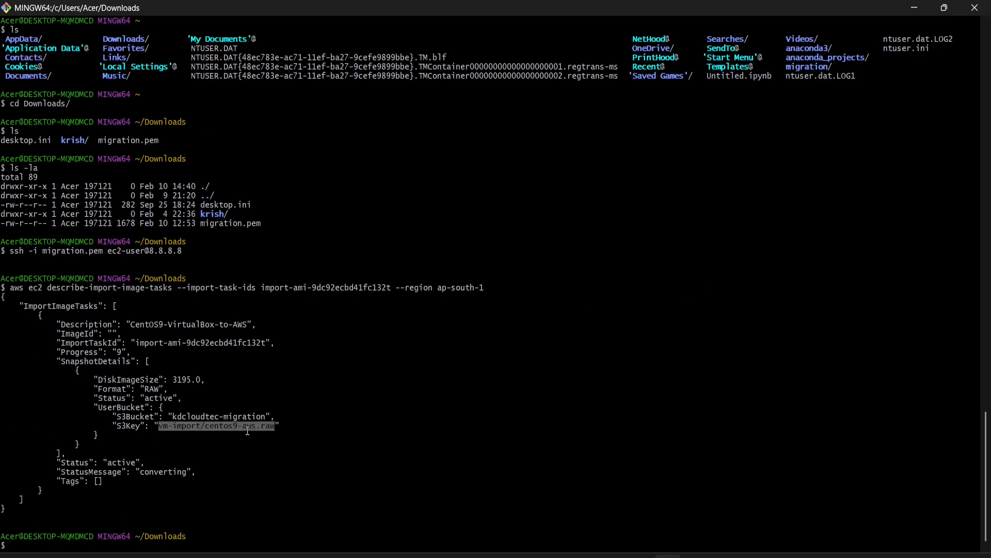
click(329, 451)
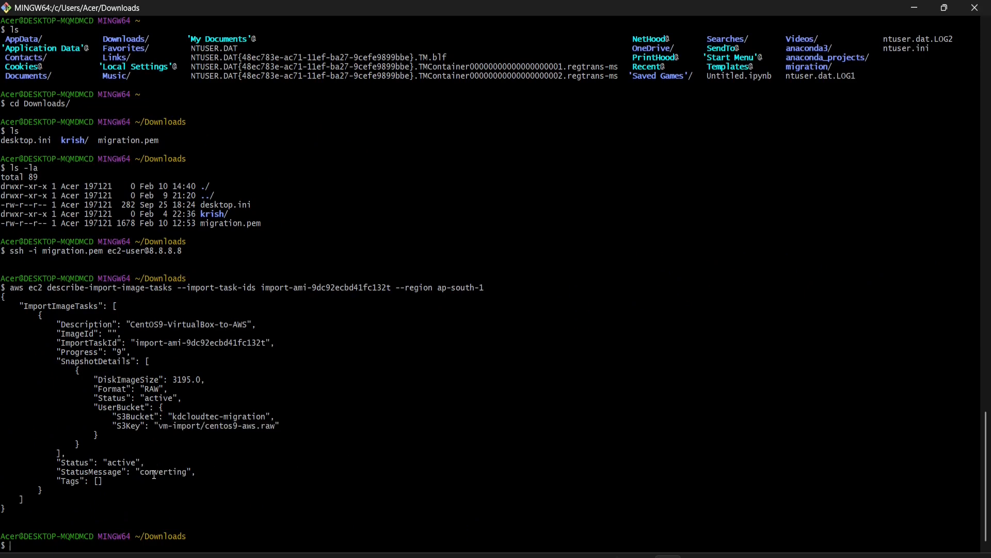
drag(141, 474, 186, 473)
click(293, 484)
double_click(229, 426)
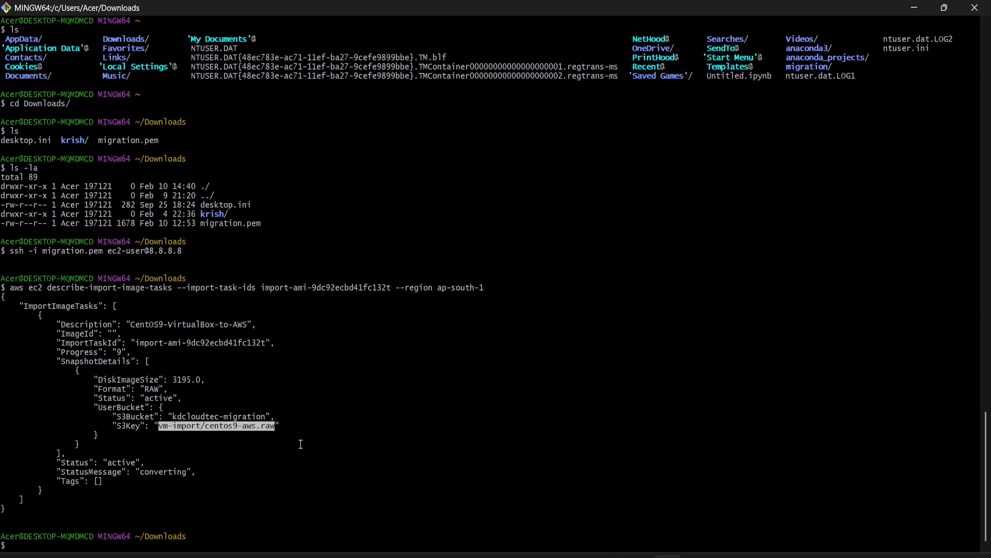
Highlight the import task's StatusMessage value, switch to the EC2 console, and refresh the AMIs list filtered to Owned by me
double_click(167, 472)
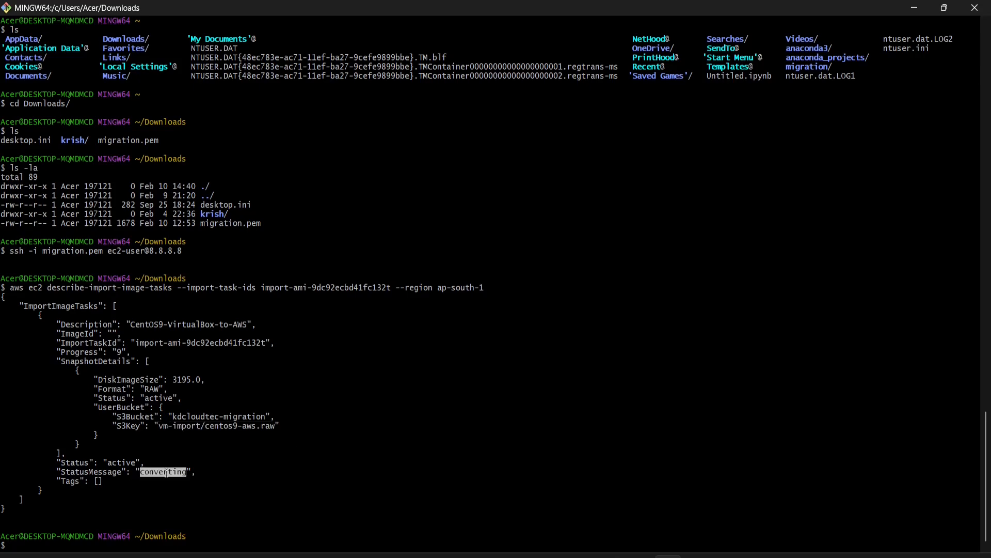
key(alt+Tab)
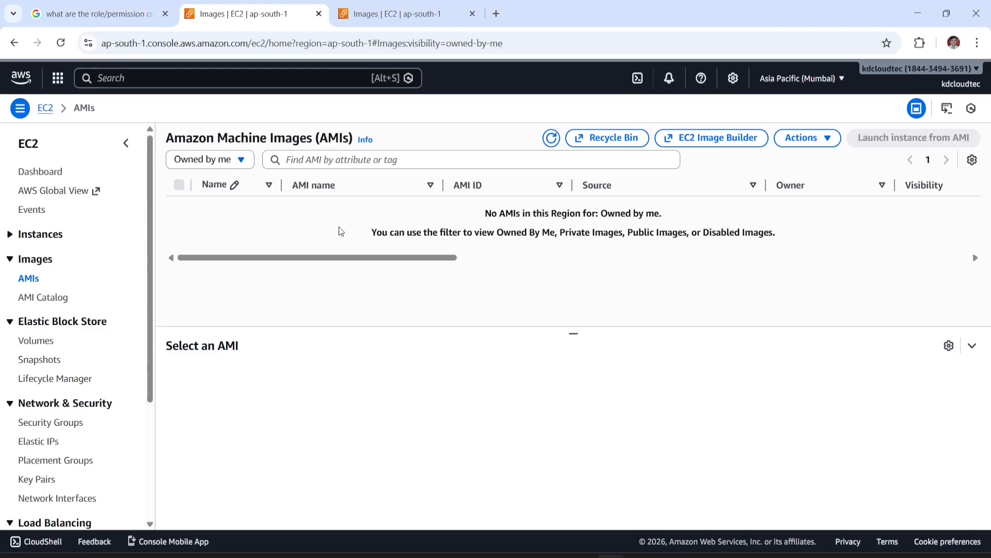
click(550, 138)
Switch to the PowerPoint migration slides and review the notes on monitoring the import task, finding the AMI, and launching it in the default vpc/subnet
click(696, 554)
click(362, 377)
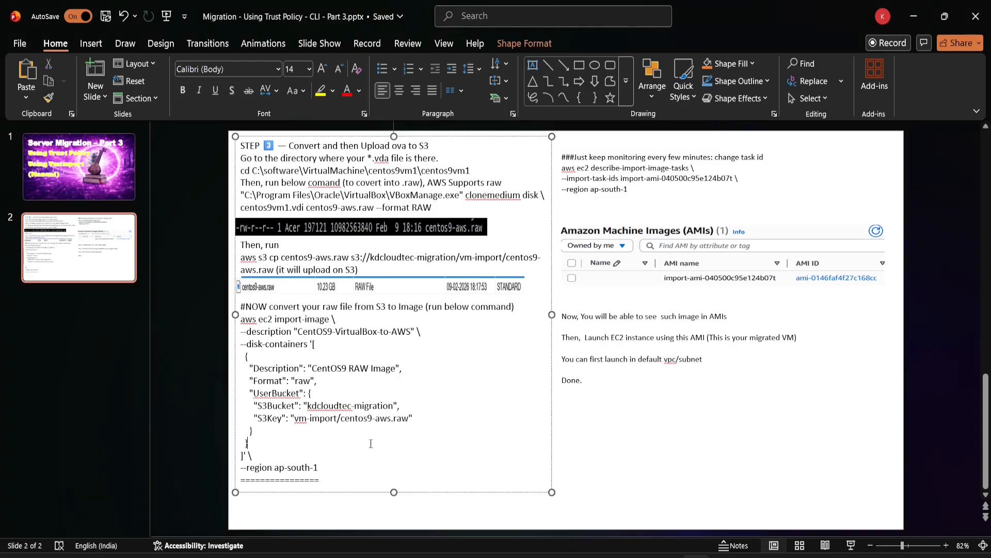
click(637, 185)
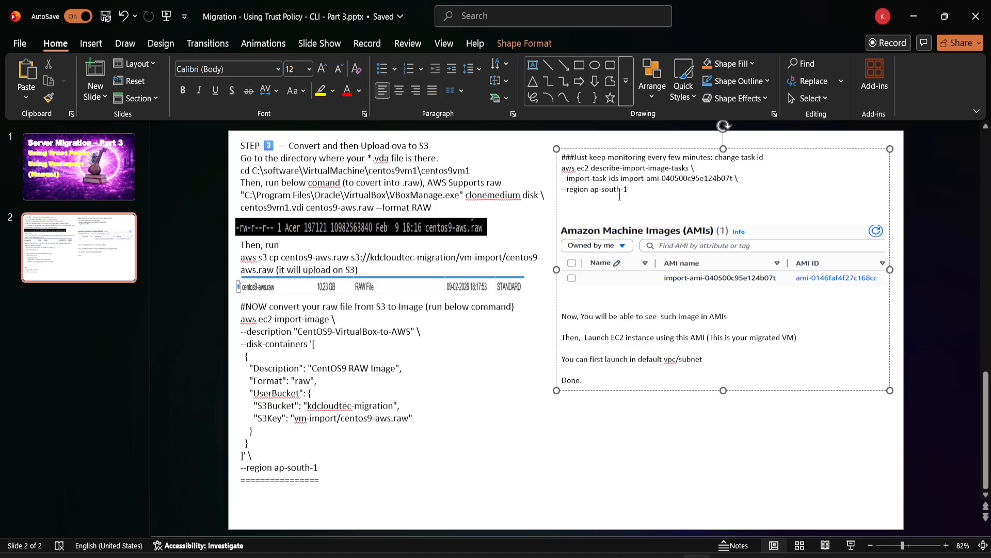
click(672, 276)
double_click(664, 338)
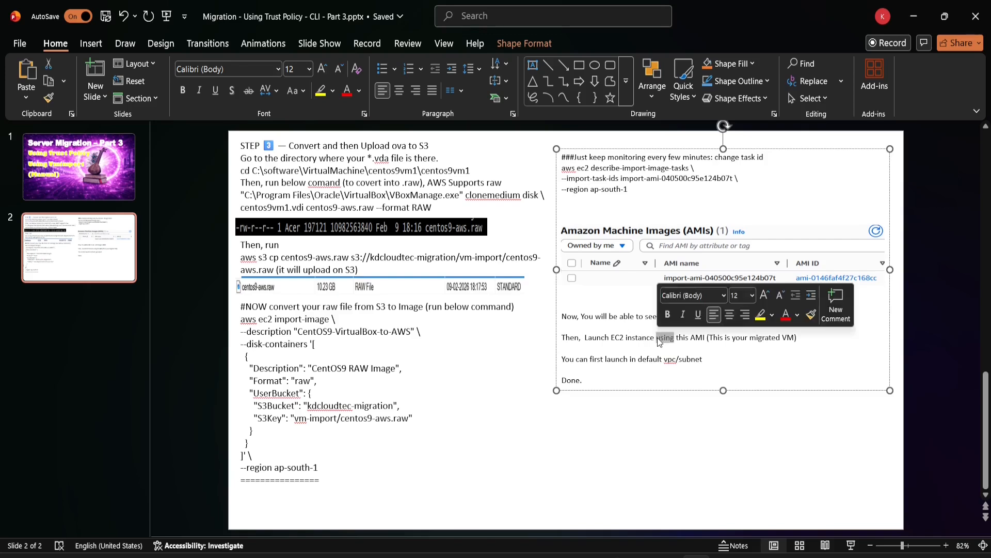
double_click(613, 361)
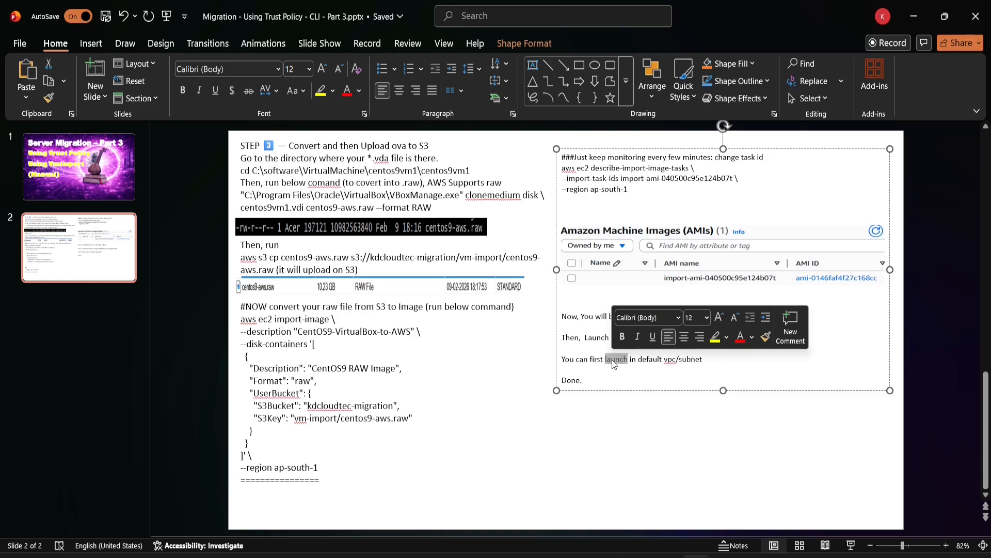
click(719, 369)
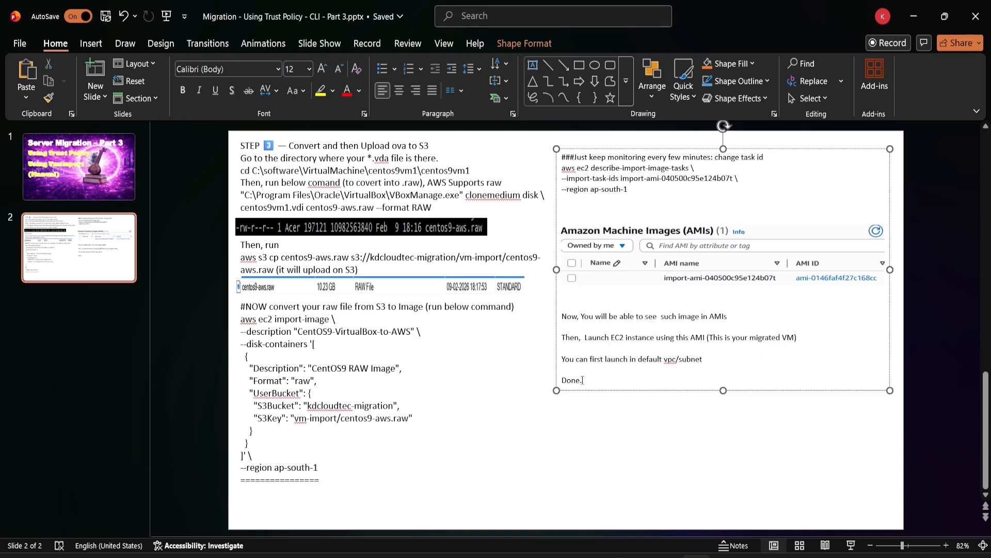